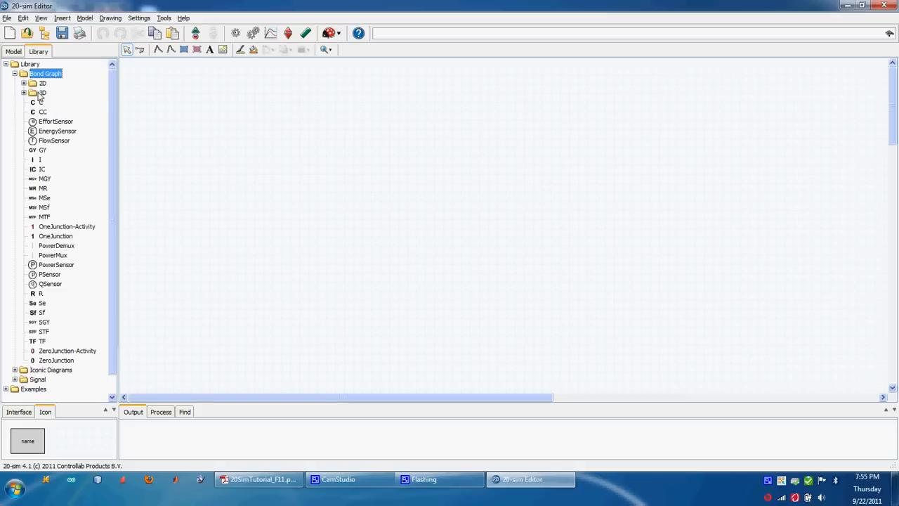
Place a row of bond graph elements: an Se source, a OneJunction, a ZeroJunction and a second OneJunction
drag(112, 94, 109, 126)
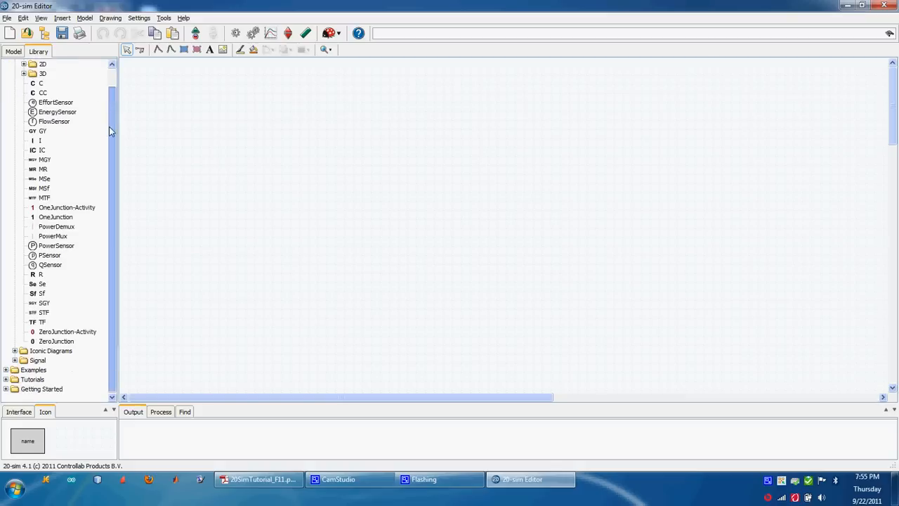
click(43, 284)
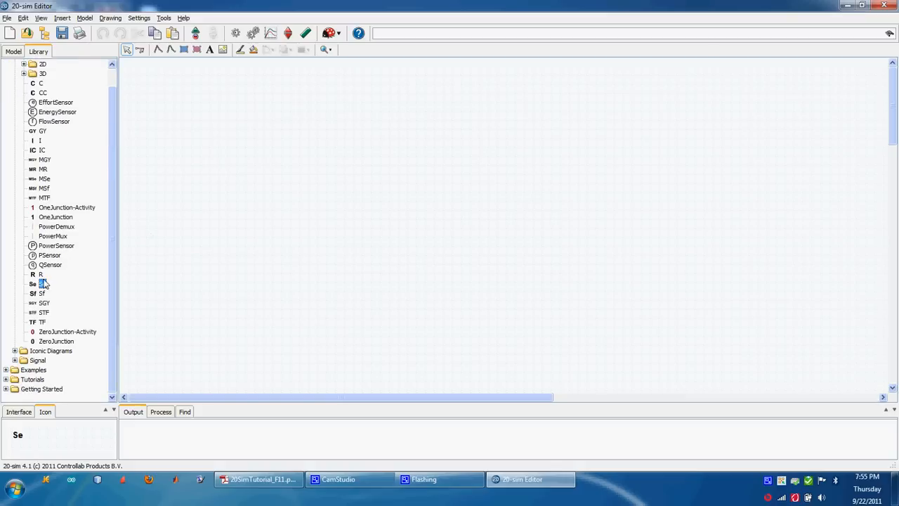
drag(43, 284, 250, 210)
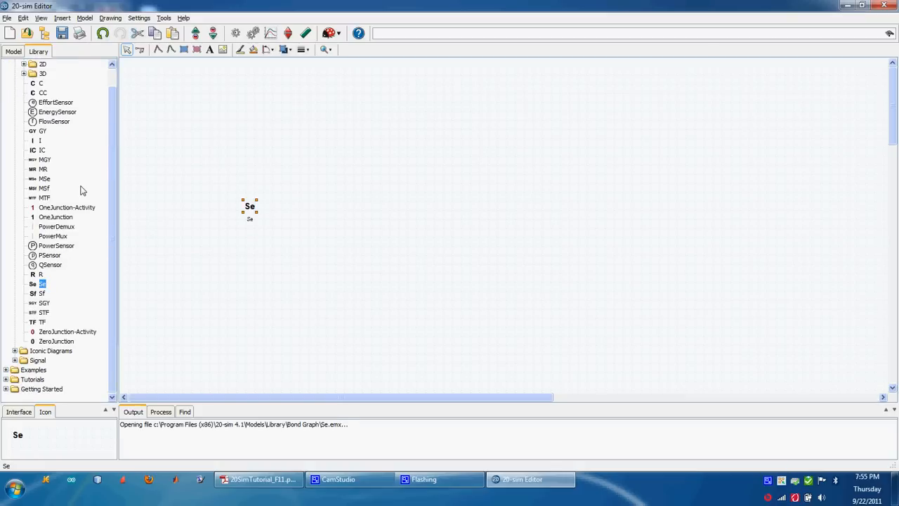
drag(54, 217, 314, 200)
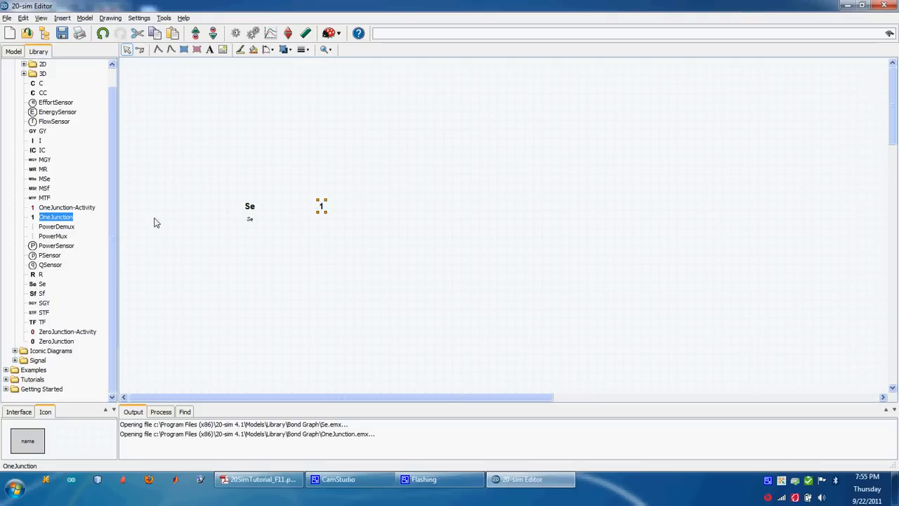
drag(48, 221, 444, 204)
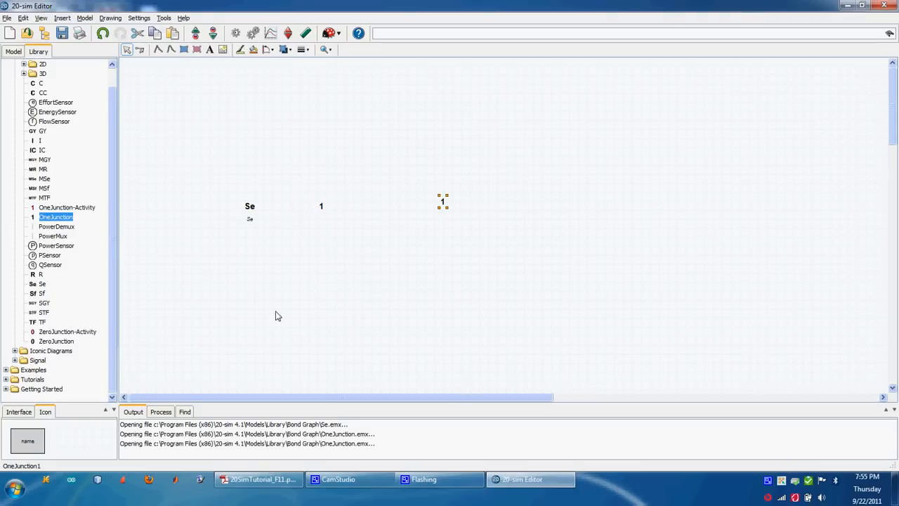
drag(57, 342, 379, 207)
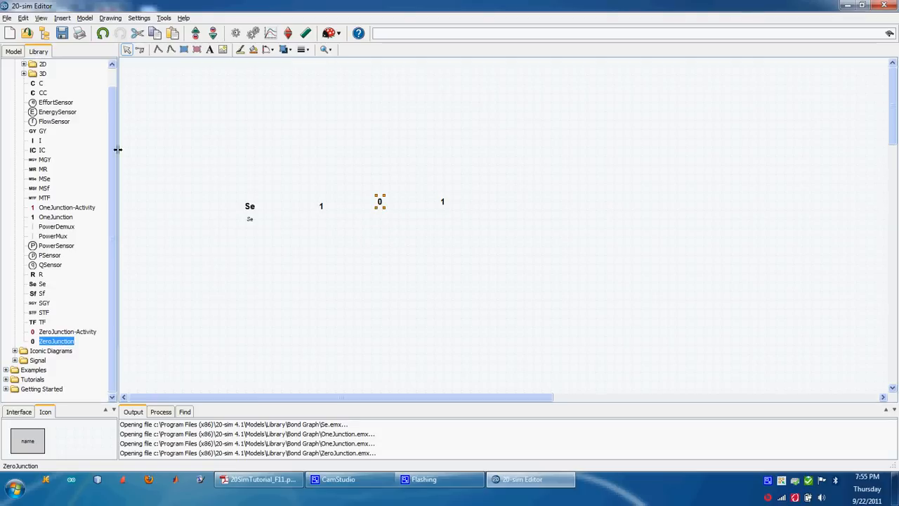
Add an I below the first 1-junction, a C below the 0-junction and the second 1-junction, and an R at the row's right end
drag(40, 141, 324, 254)
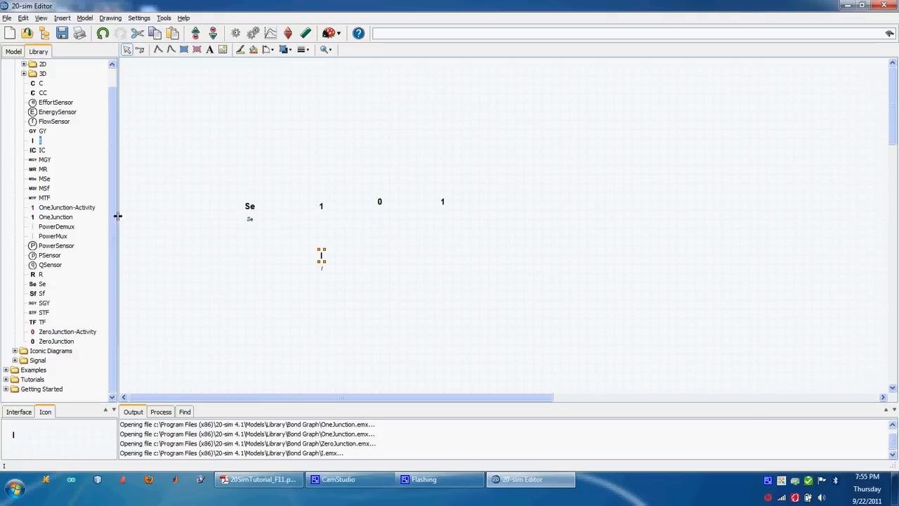
click(39, 83)
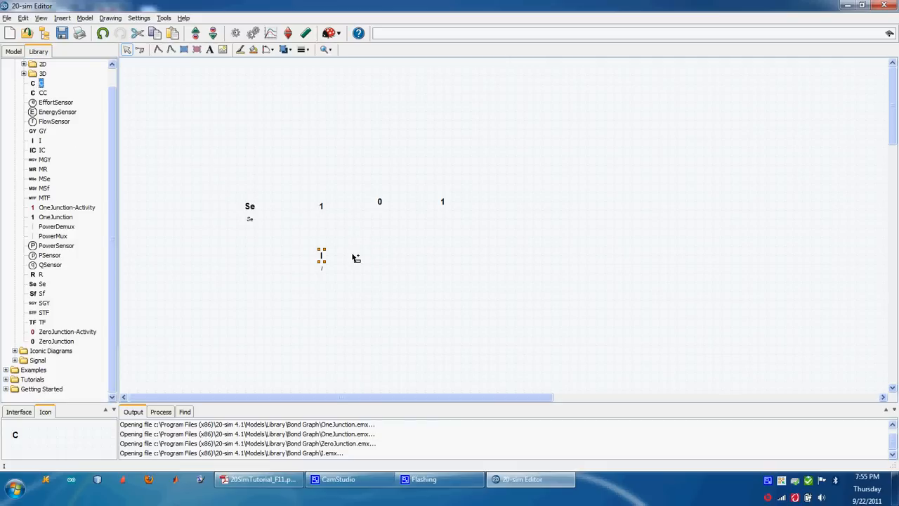
click(379, 248)
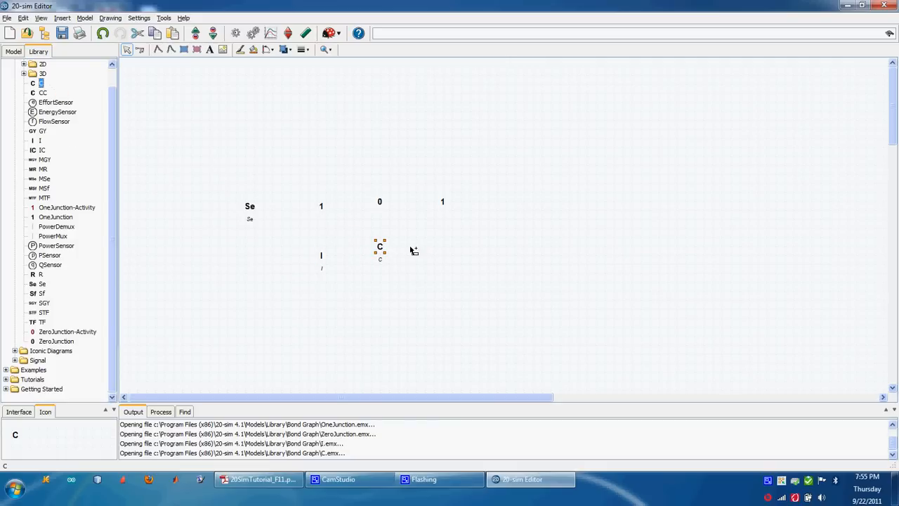
click(438, 250)
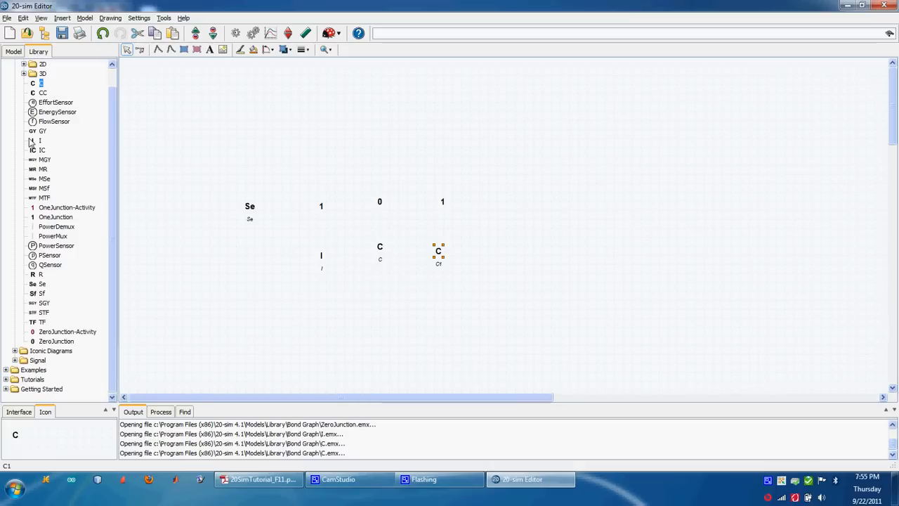
drag(37, 276, 492, 203)
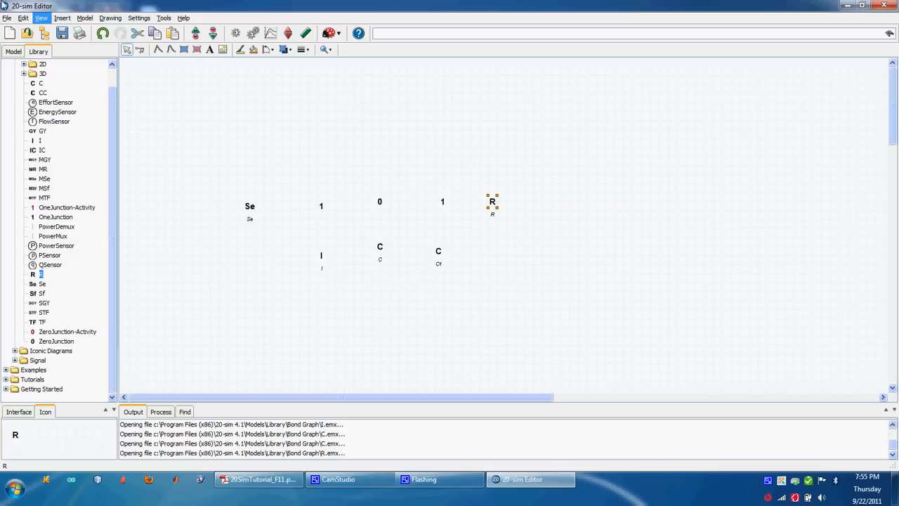
Move the Se source closer to the first 1-junction and the I element slightly up beneath that junction
click(40, 17)
mouse_move(65, 44)
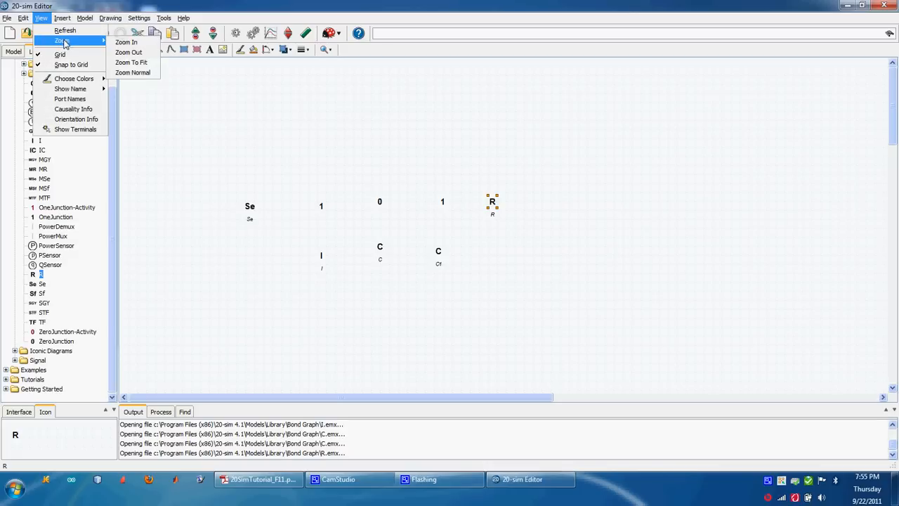
click(129, 62)
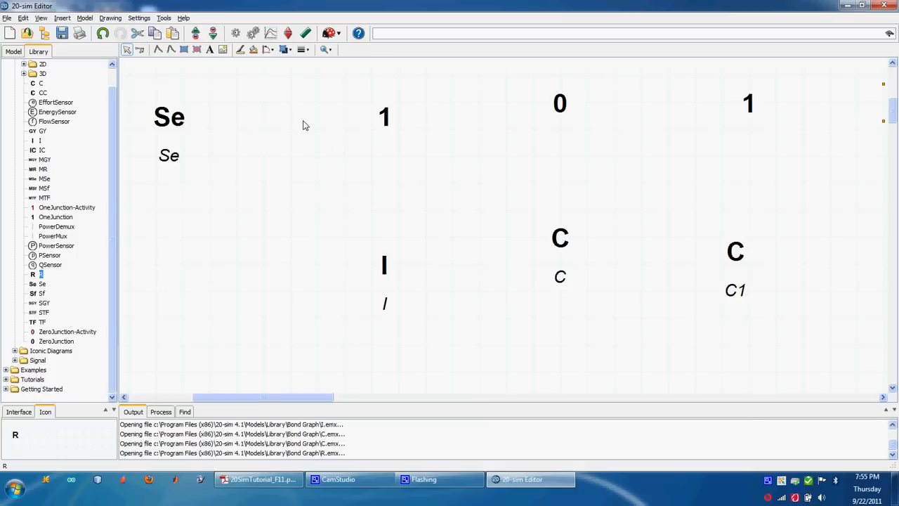
click(41, 17)
mouse_move(63, 41)
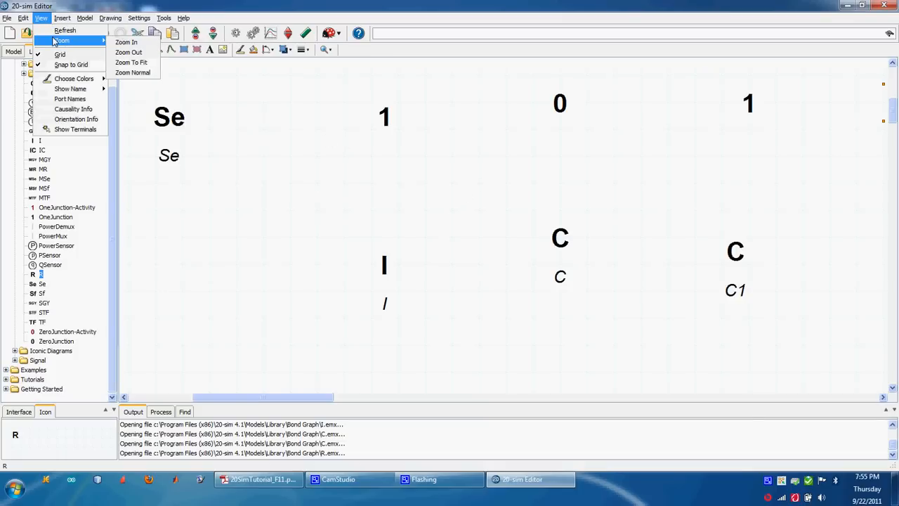
click(133, 54)
drag(161, 166, 215, 166)
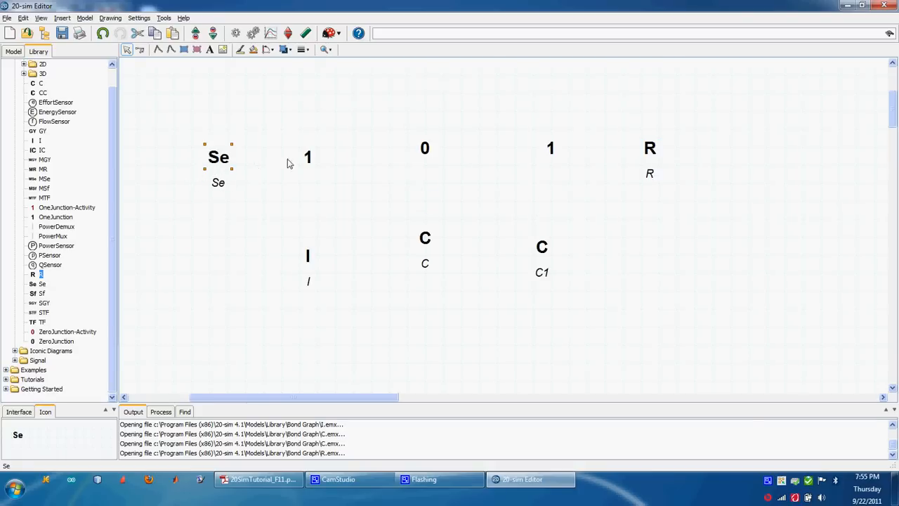
drag(307, 272, 309, 244)
Line up the 0-junction, second 1-junction, R and Se in one evenly spaced row, with each C directly under its junction
drag(426, 152, 383, 163)
drag(426, 239, 381, 230)
drag(567, 150, 453, 164)
drag(539, 252, 450, 235)
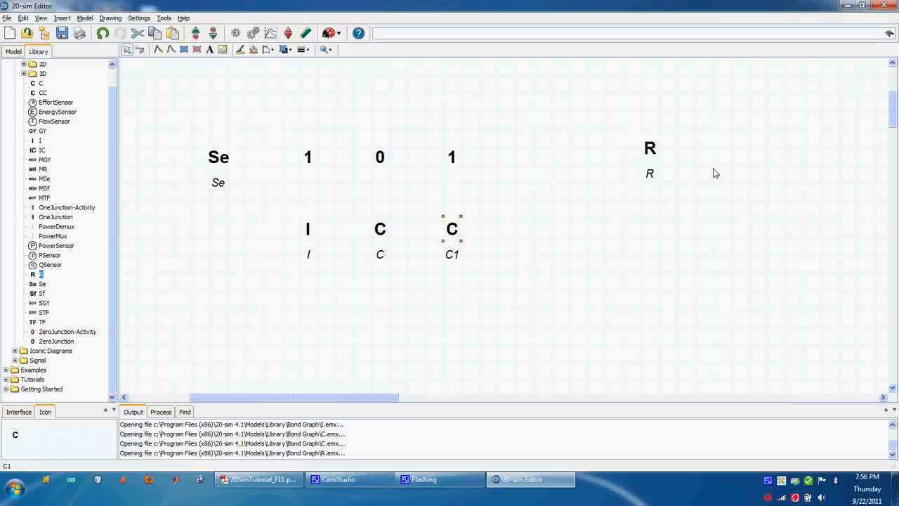
drag(644, 156, 518, 163)
drag(214, 163, 233, 163)
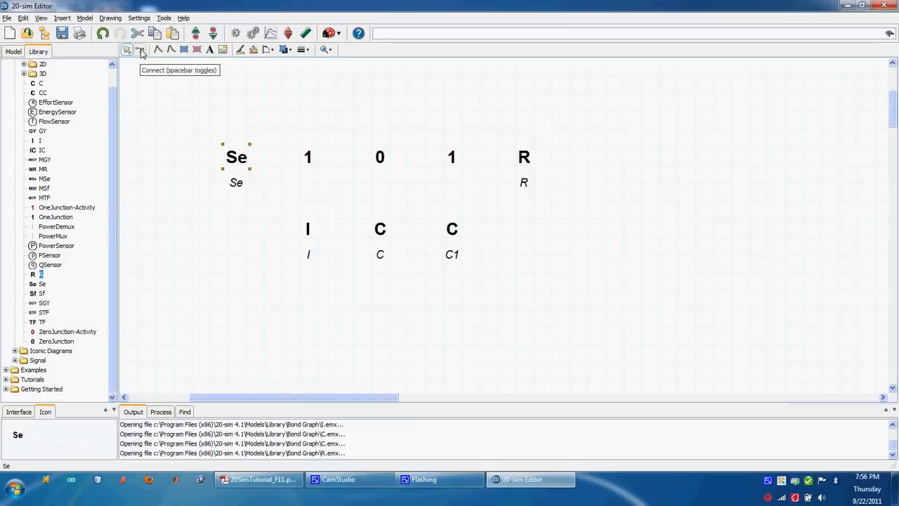
Connect Se to the first 1-junction with a bond, and that junction to the I element and the 0-junction
click(141, 50)
key(space)
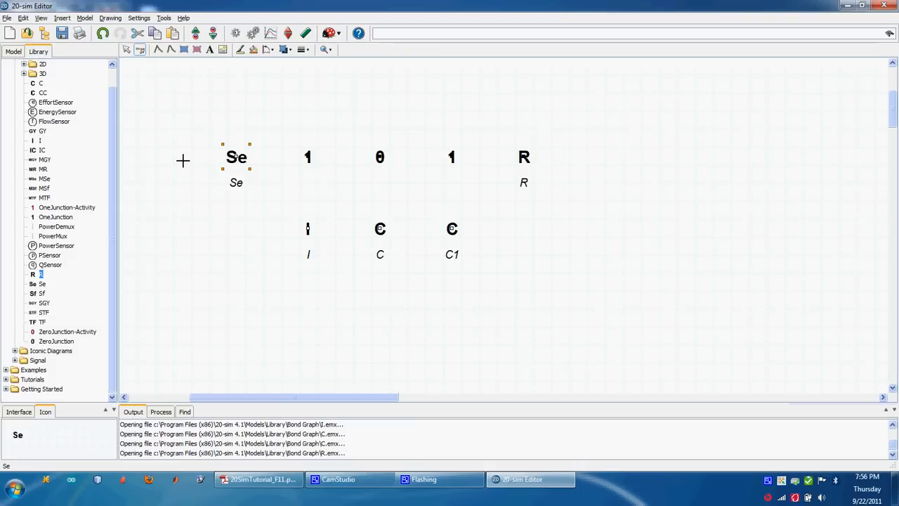
key(space)
click(236, 155)
click(307, 156)
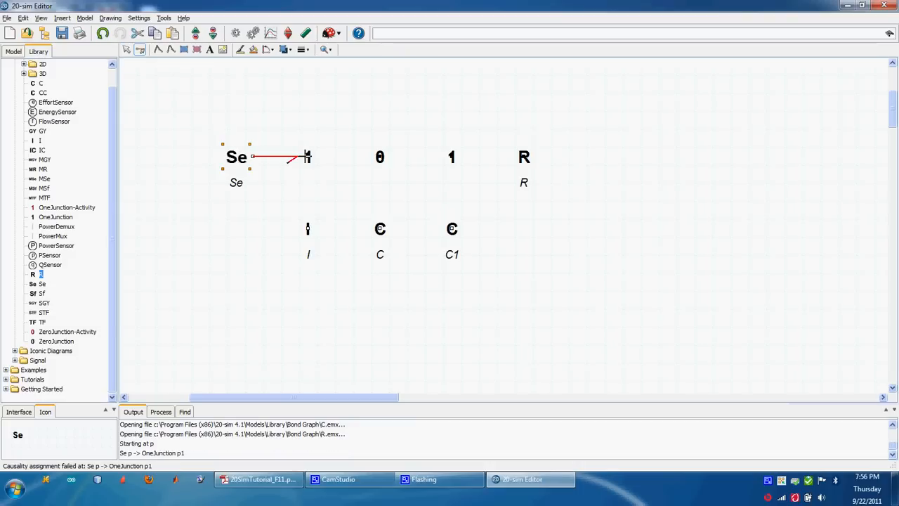
click(307, 226)
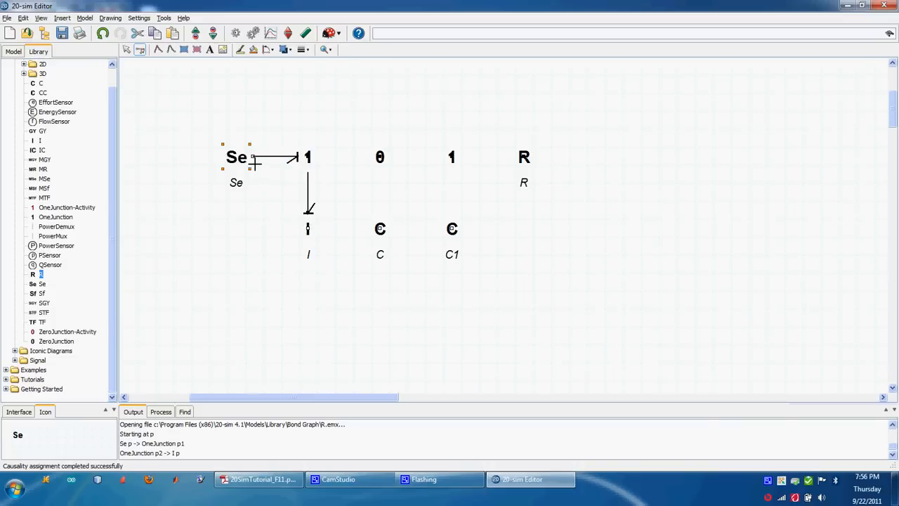
click(309, 158)
click(379, 156)
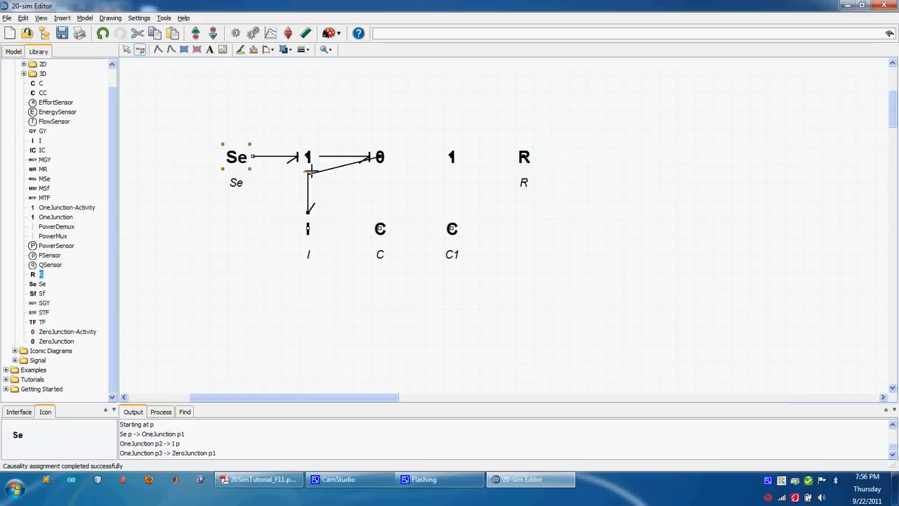
Connect the 0-junction to its C and the second 1-junction, and that 1-junction to C1 and R
click(380, 225)
click(378, 156)
click(452, 157)
click(452, 163)
click(452, 226)
click(453, 157)
click(523, 157)
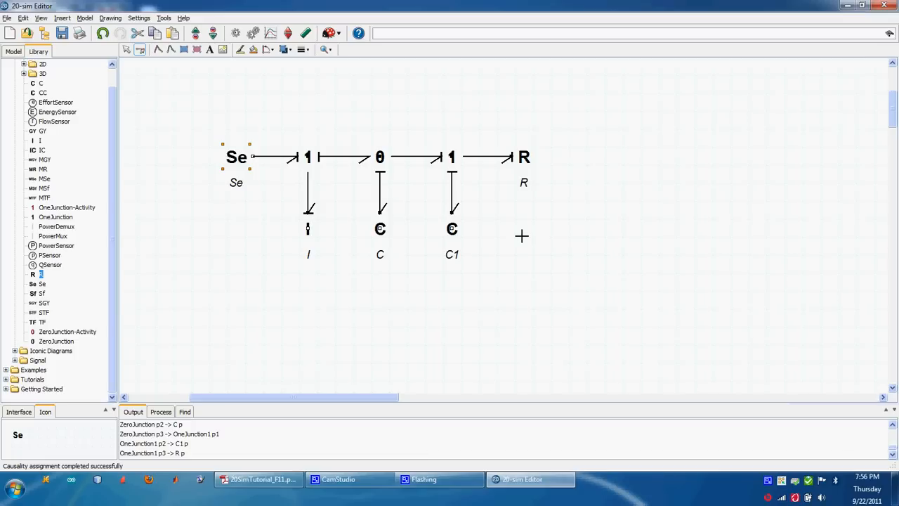
Inspect the parameters and equations of the Se source and return to the bond graph
click(127, 49)
double_click(237, 184)
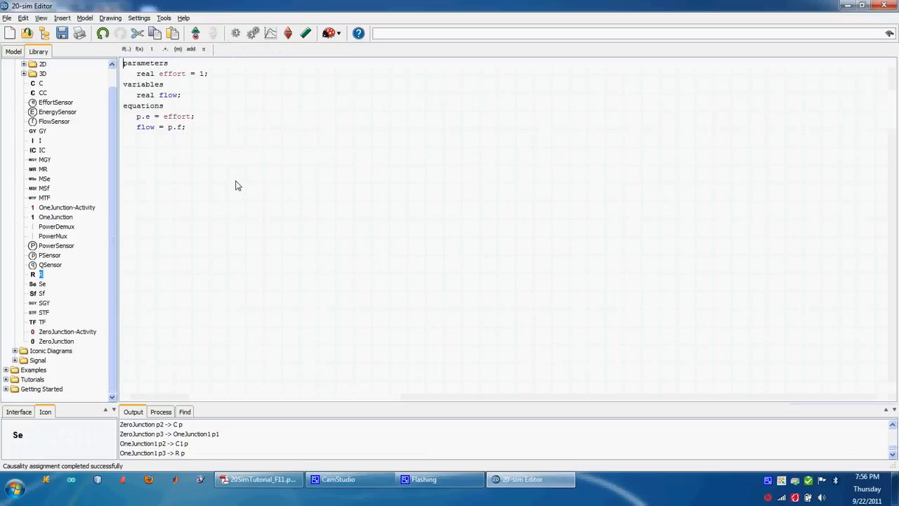
click(196, 34)
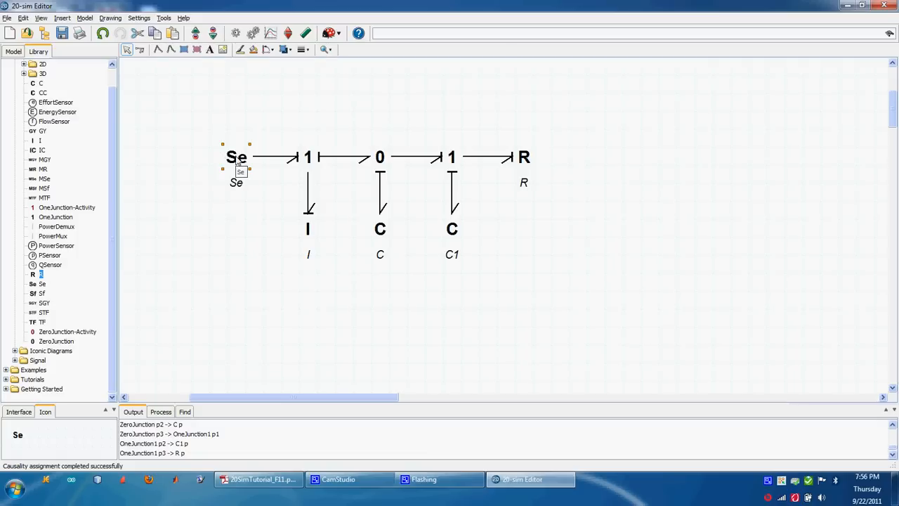
Rename the Se source as F and the I element as m
right_click(238, 161)
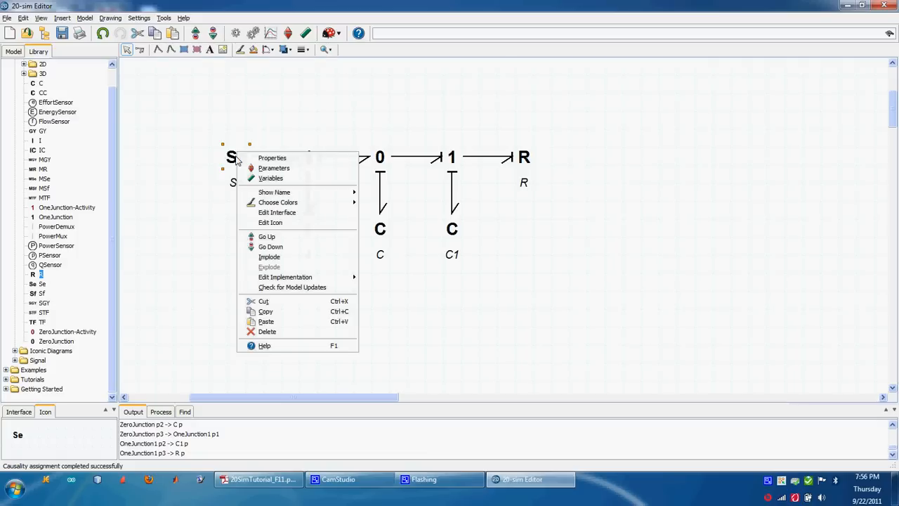
click(271, 158)
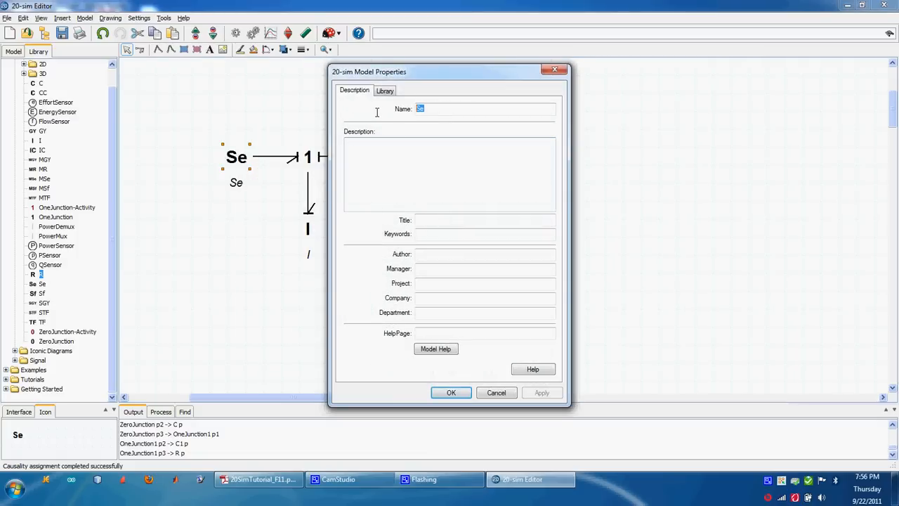
text(F)
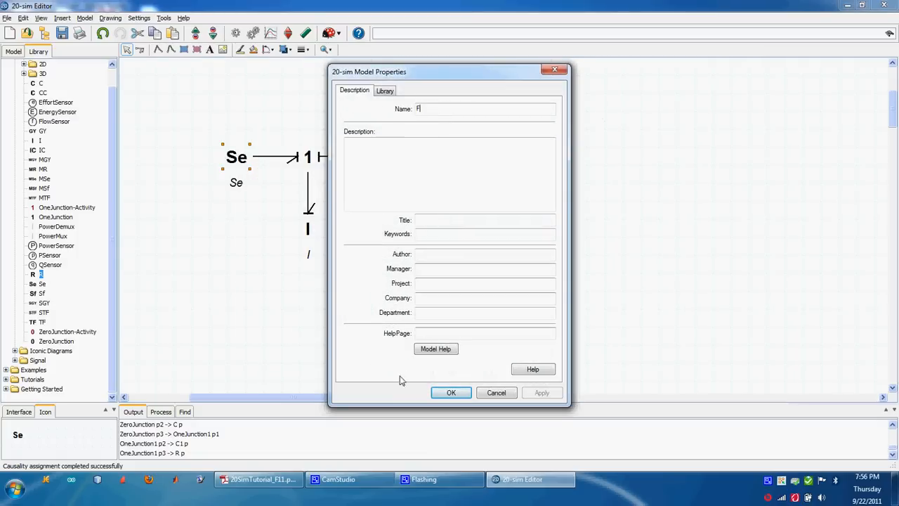
click(451, 392)
right_click(311, 233)
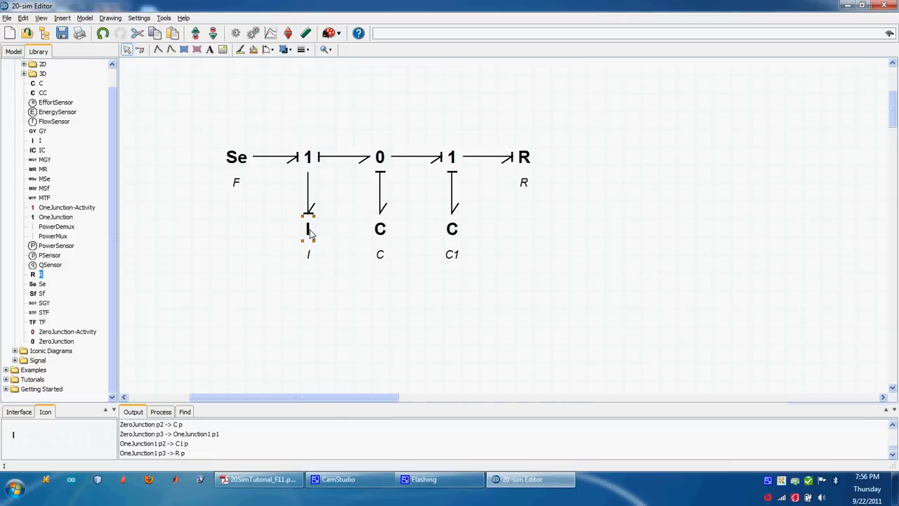
click(345, 231)
text(m)
click(452, 393)
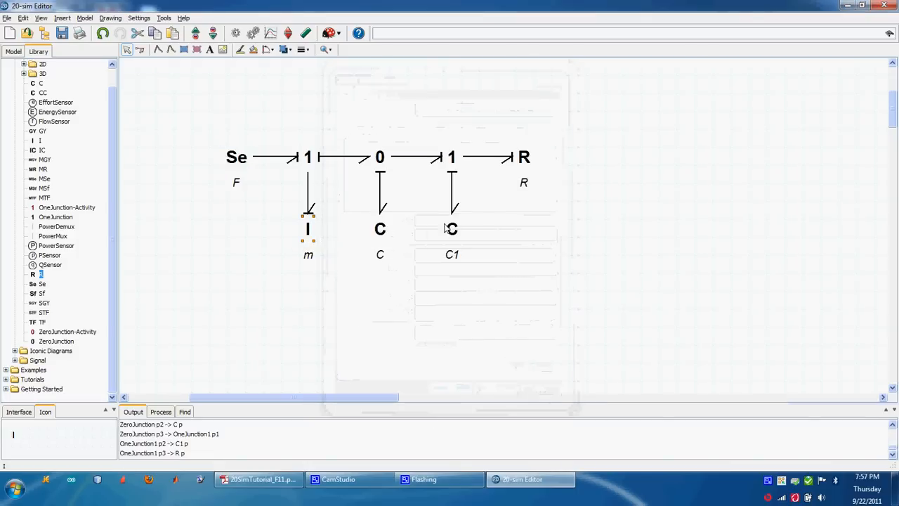
Rename the C under the 0-junction as c2 and the C under the second 1-junction as c1
right_click(386, 240)
click(420, 237)
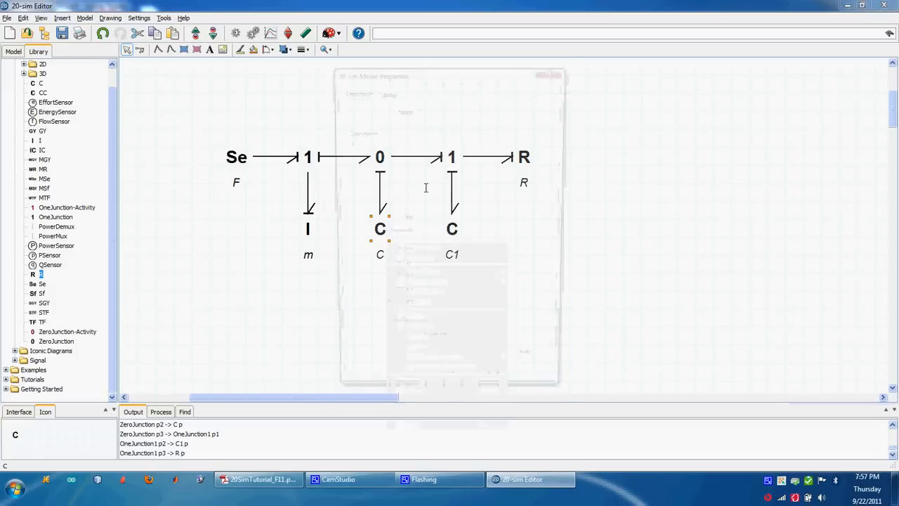
text(c2)
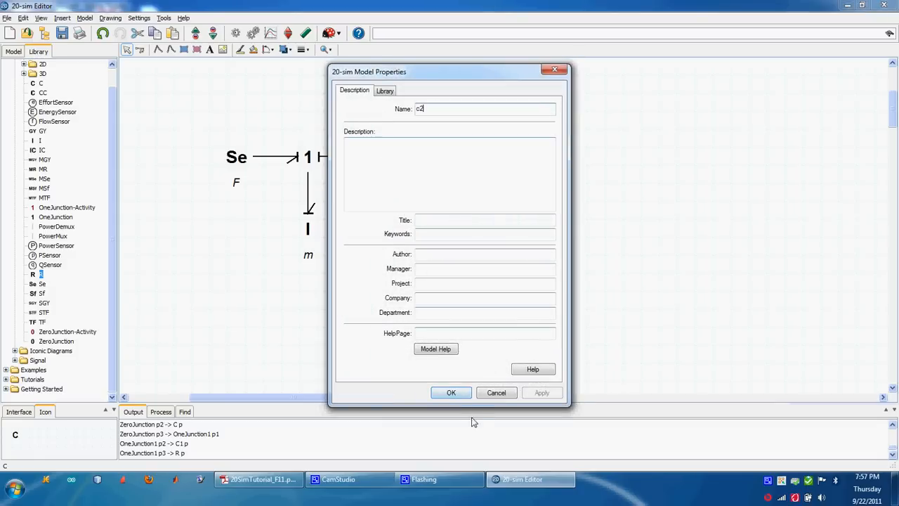
click(456, 393)
right_click(452, 235)
click(487, 231)
text(c1)
click(438, 396)
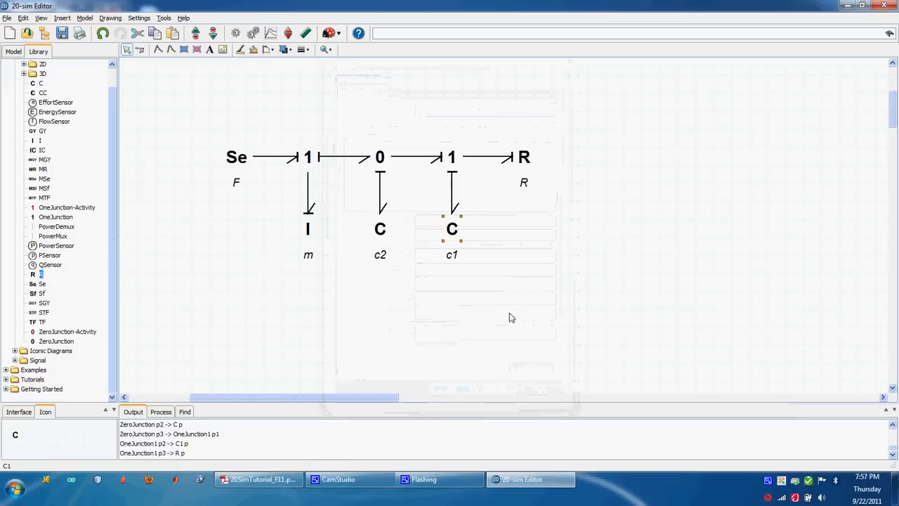
Rename the R element as b
click(524, 158)
right_click(527, 160)
click(544, 164)
text(b)
click(451, 392)
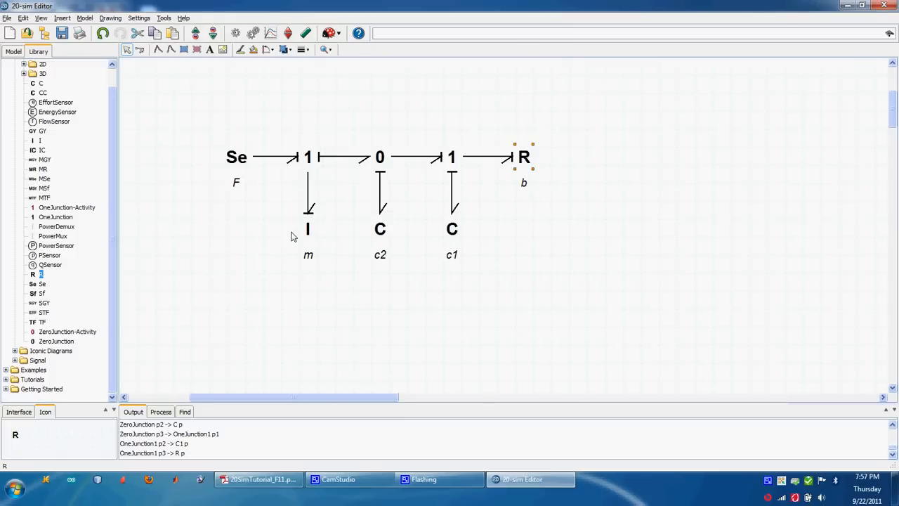
Move the I element above its 1-junction and show its name to the left of the symbol
drag(309, 232, 310, 79)
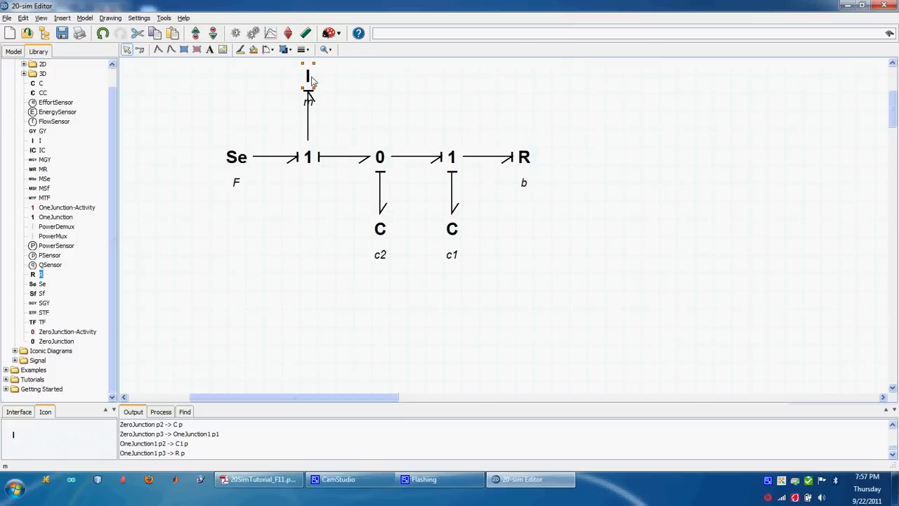
right_click(309, 73)
mouse_move(348, 114)
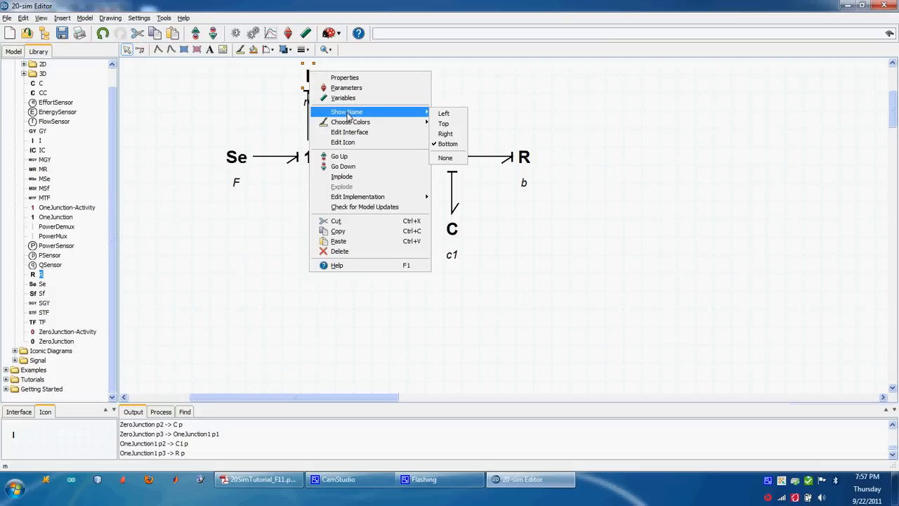
click(444, 113)
Move the I element back below its 1-junction, show its name underneath, and align it with the C elements
drag(305, 90, 305, 127)
drag(305, 165, 312, 239)
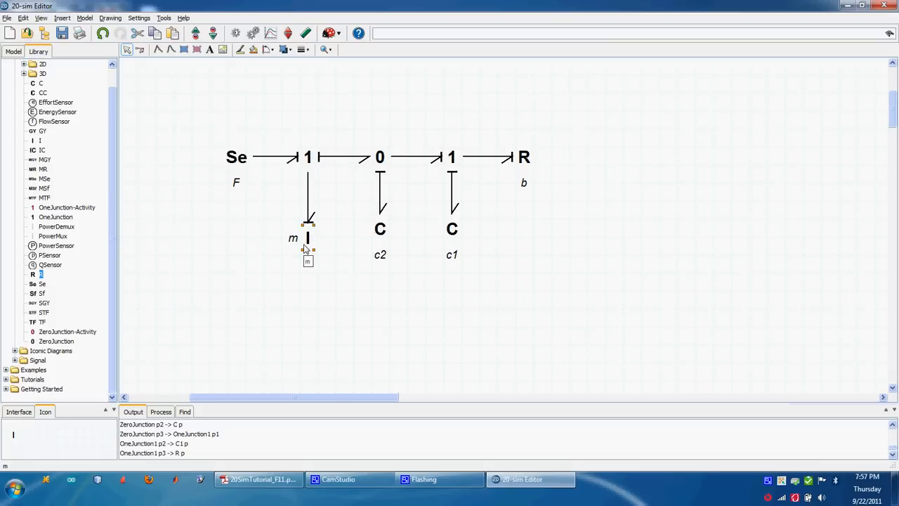
right_click(311, 238)
mouse_move(349, 277)
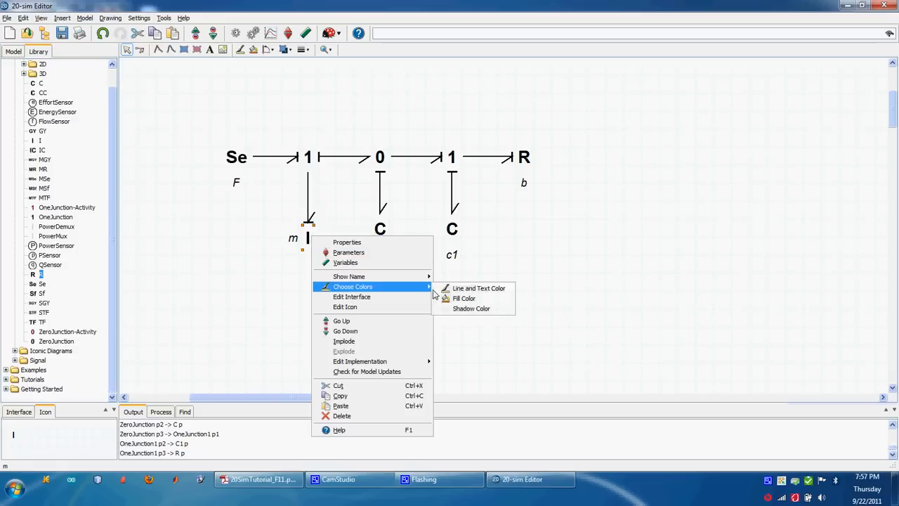
click(453, 308)
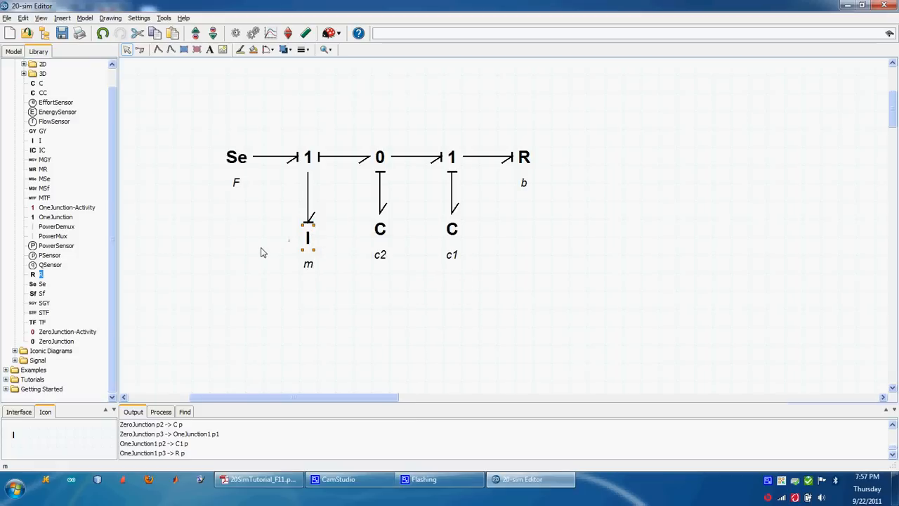
drag(306, 240, 309, 232)
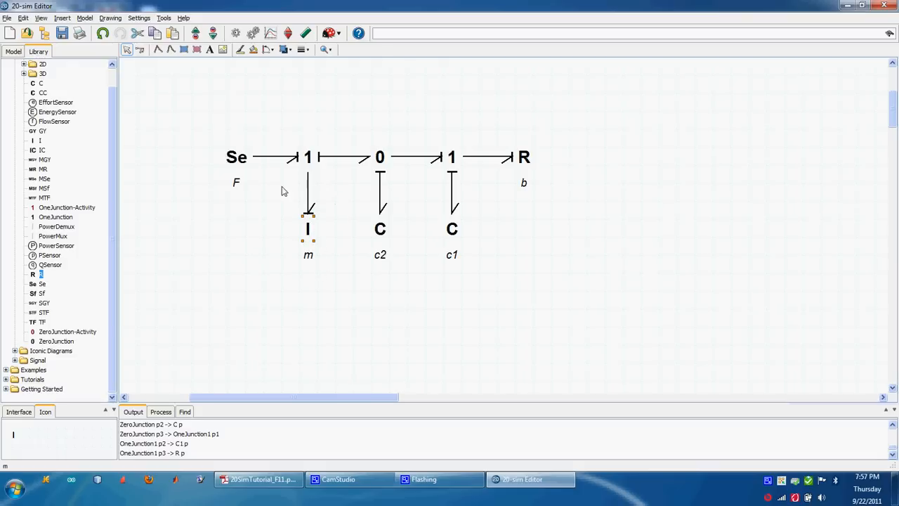
Check the model from the parameters of the I element m and apply a value of 1 for i
right_click(307, 226)
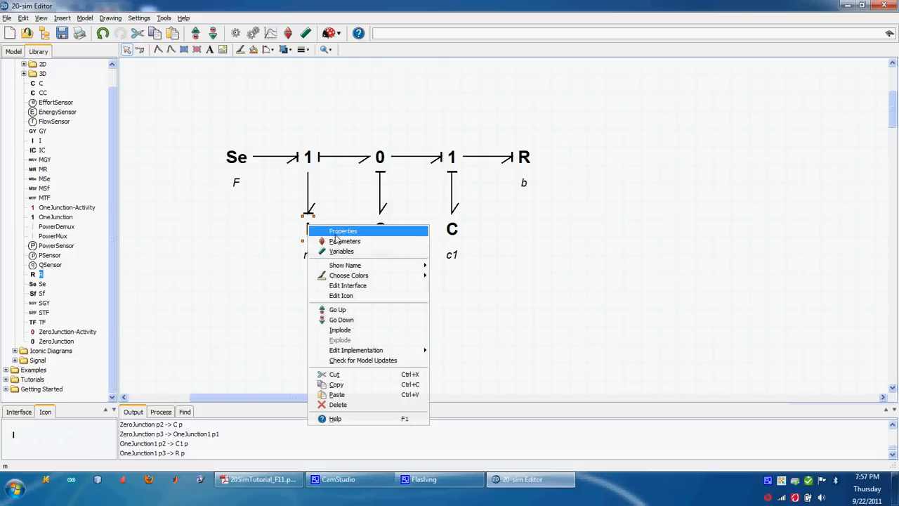
click(335, 243)
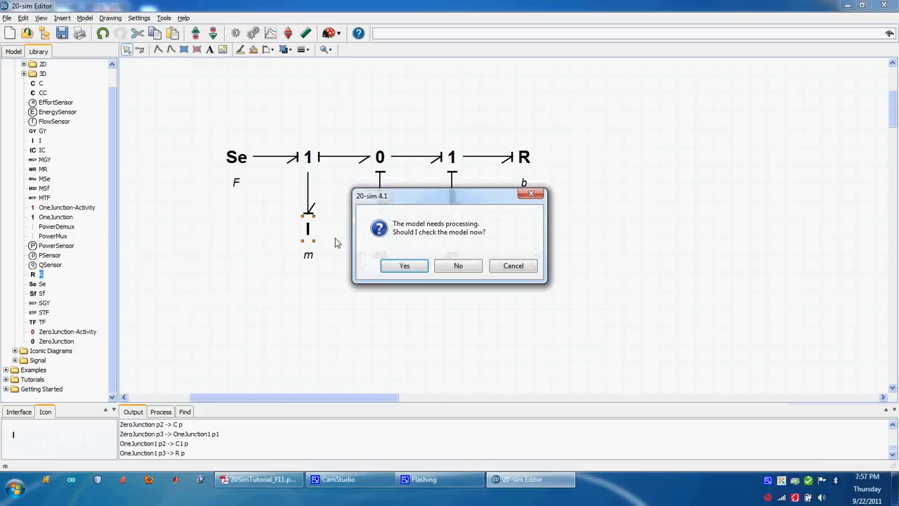
click(406, 271)
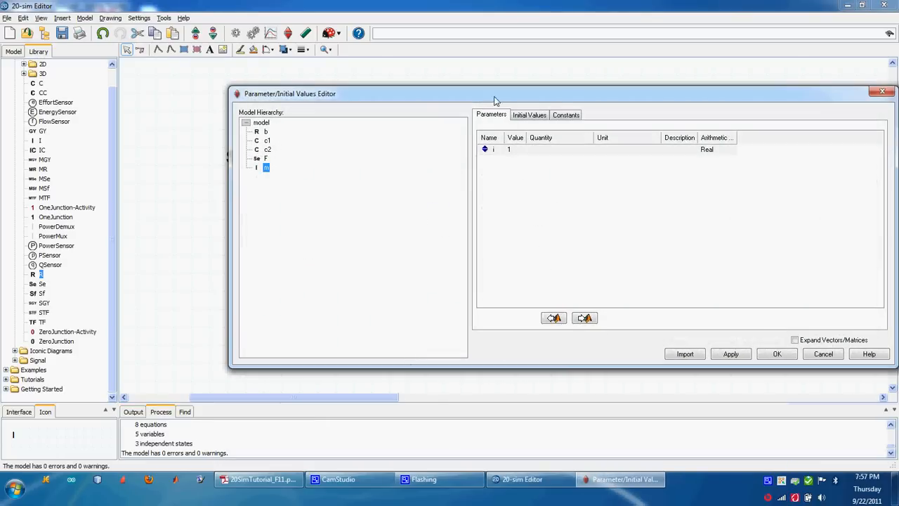
drag(489, 90, 381, 93)
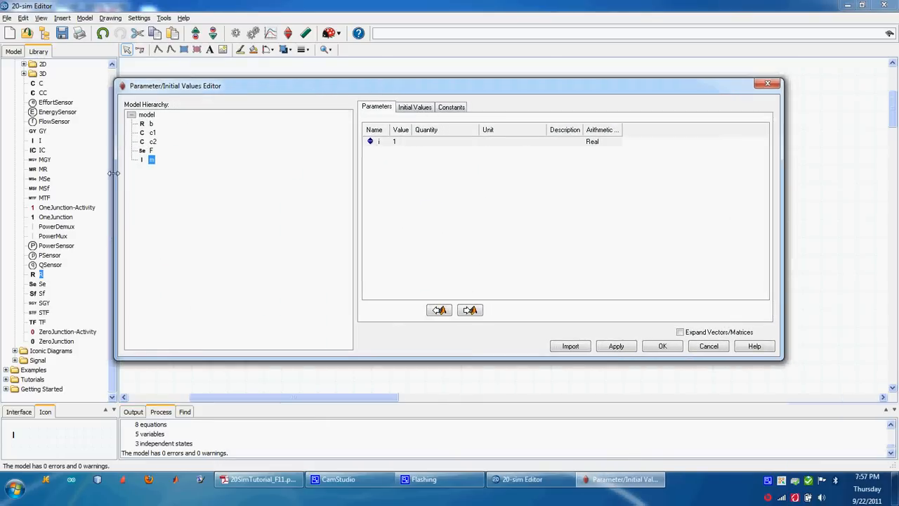
drag(117, 174, 208, 175)
drag(362, 92, 300, 99)
click(397, 149)
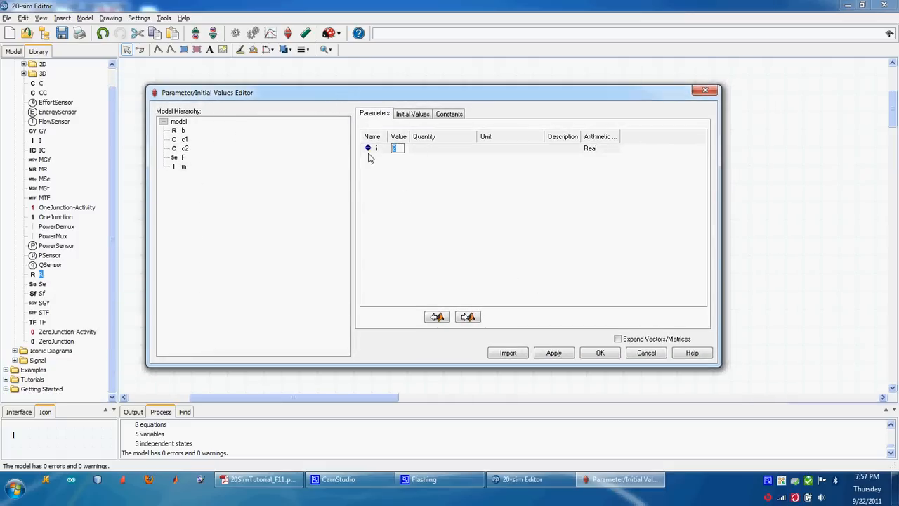
click(554, 353)
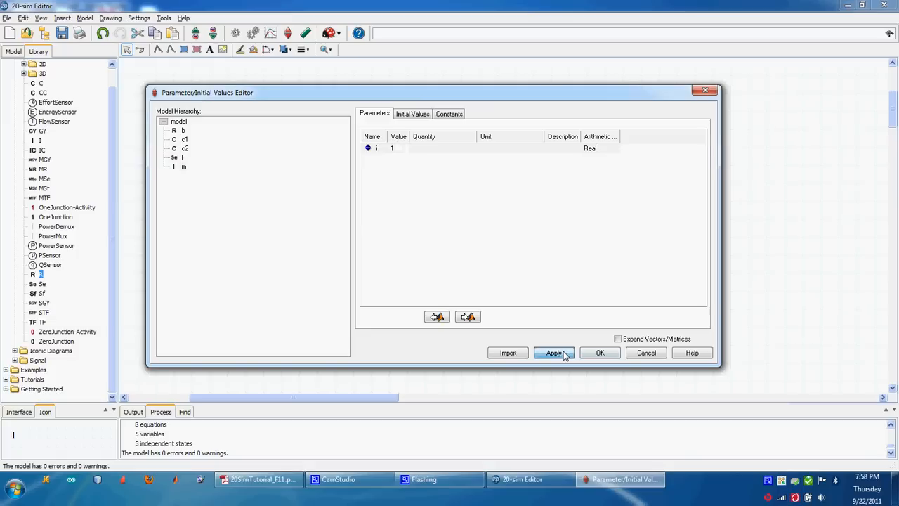
click(601, 354)
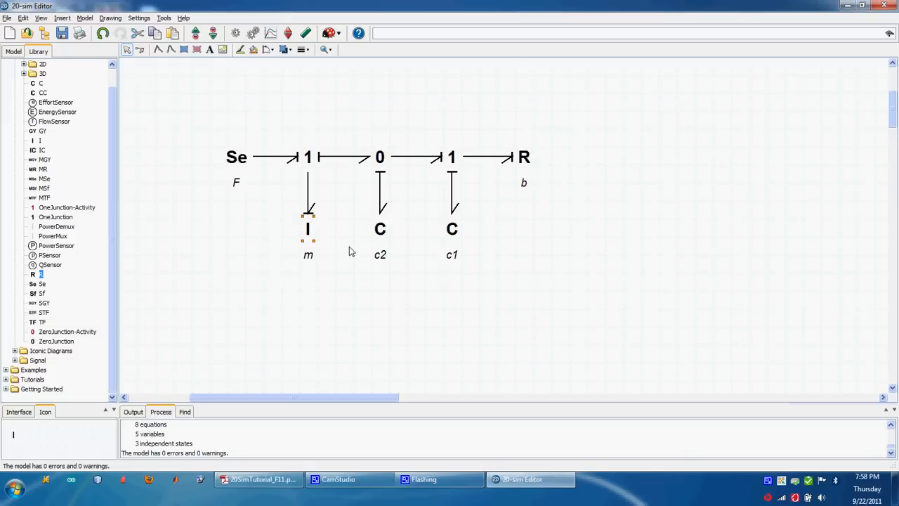
Set the parameter c of the C element c2 to 0.1
click(379, 231)
right_click(379, 232)
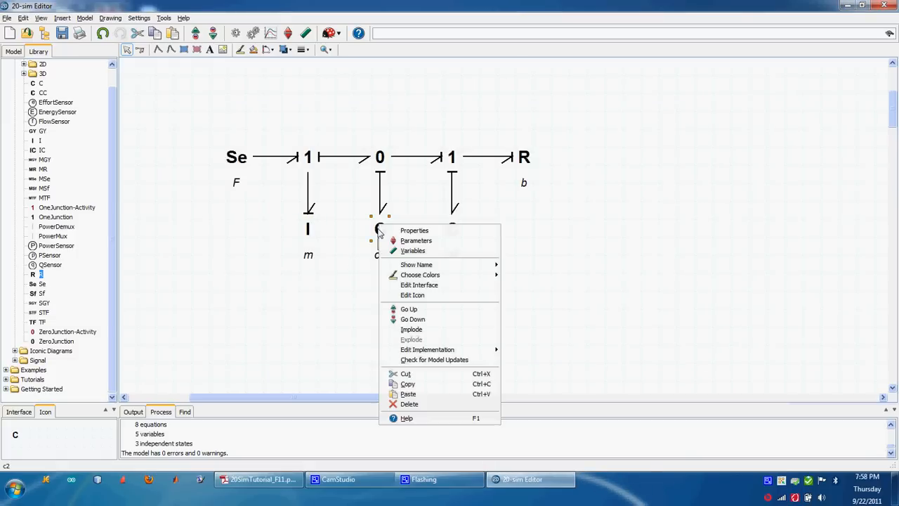
mouse_move(427, 264)
click(419, 241)
double_click(401, 144)
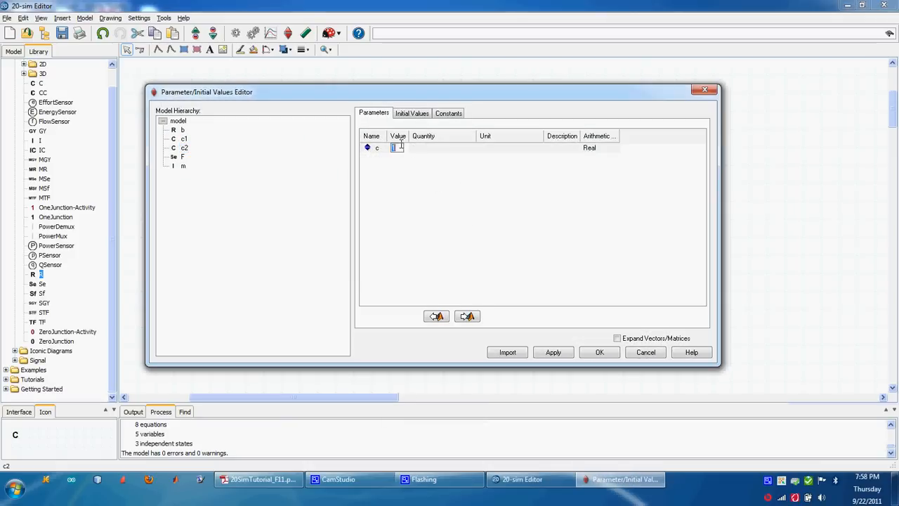
text(0.1)
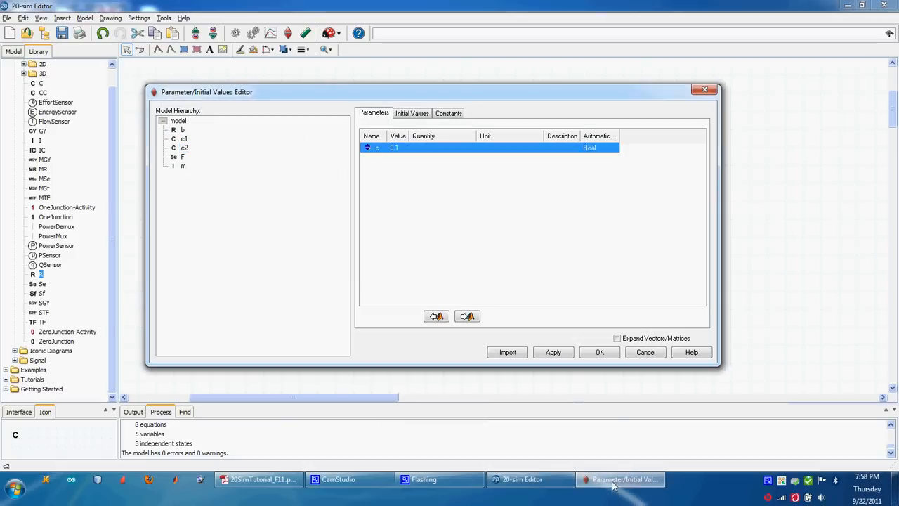
click(565, 354)
click(590, 354)
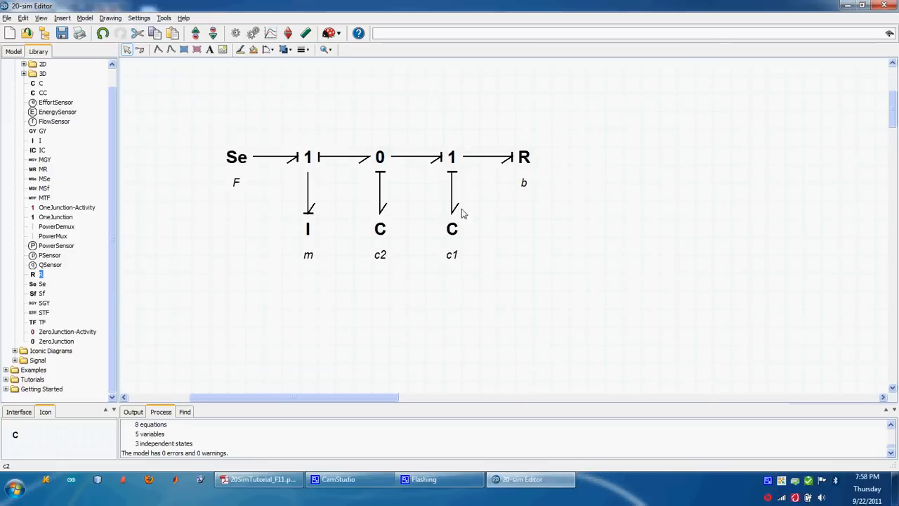
Set the parameter c of the C element c1 to 0.1
right_click(452, 231)
click(478, 244)
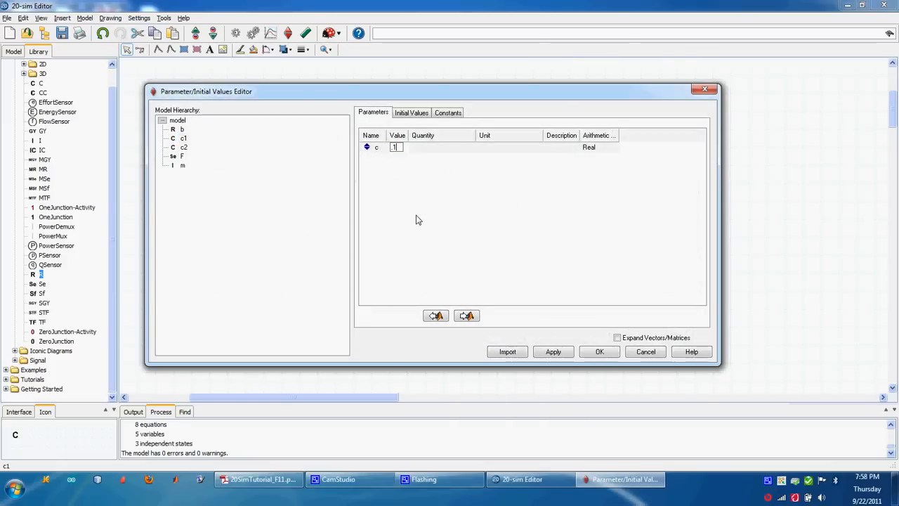
click(560, 356)
click(598, 353)
Review the parameter values of the whole model and of its individual elements
click(284, 49)
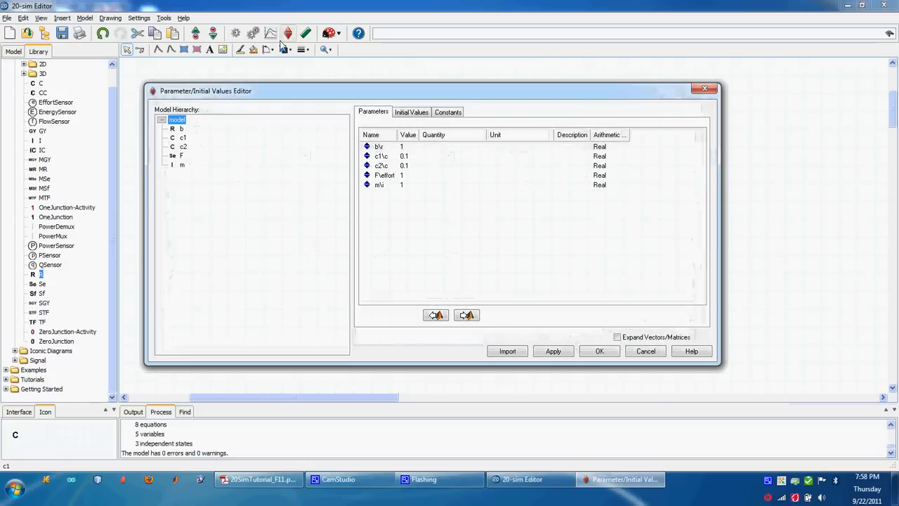
click(183, 138)
click(182, 166)
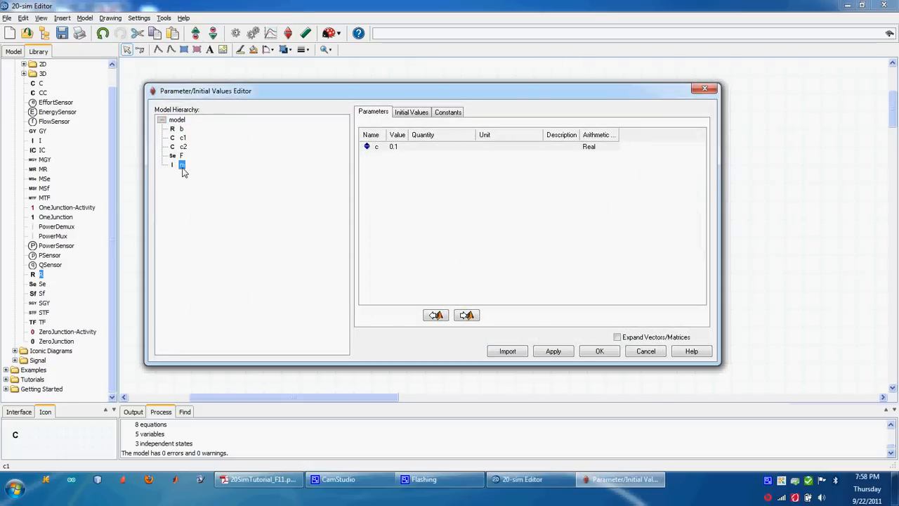
click(180, 121)
click(183, 130)
click(183, 139)
click(182, 157)
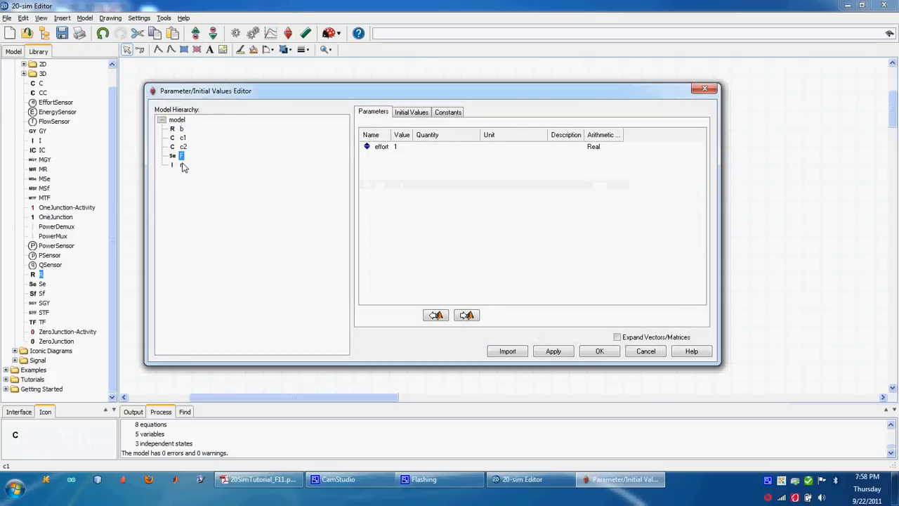
click(182, 130)
click(178, 121)
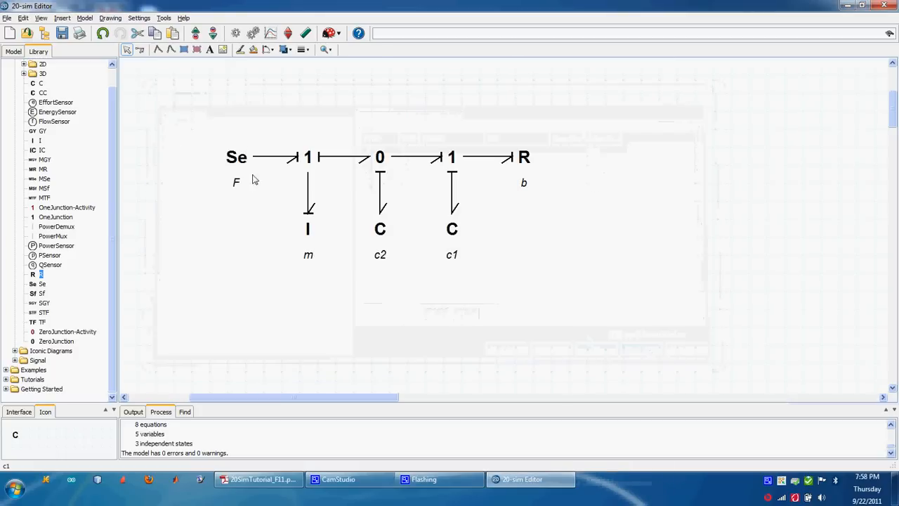
Set the initial value state_initial of the I element m to 5
right_click(309, 230)
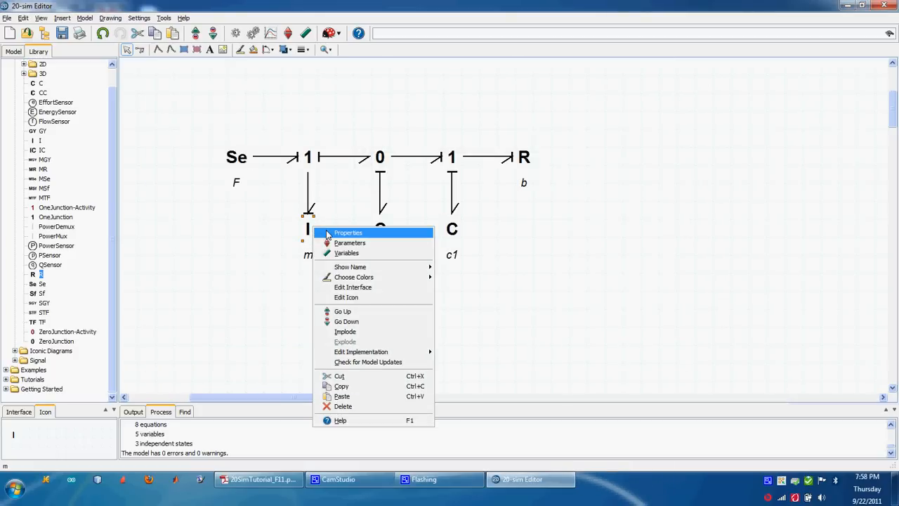
click(328, 243)
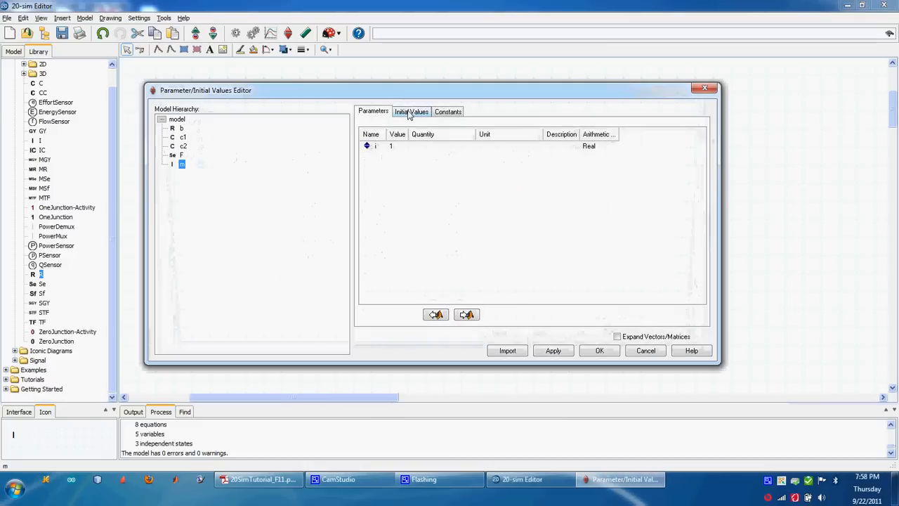
click(410, 114)
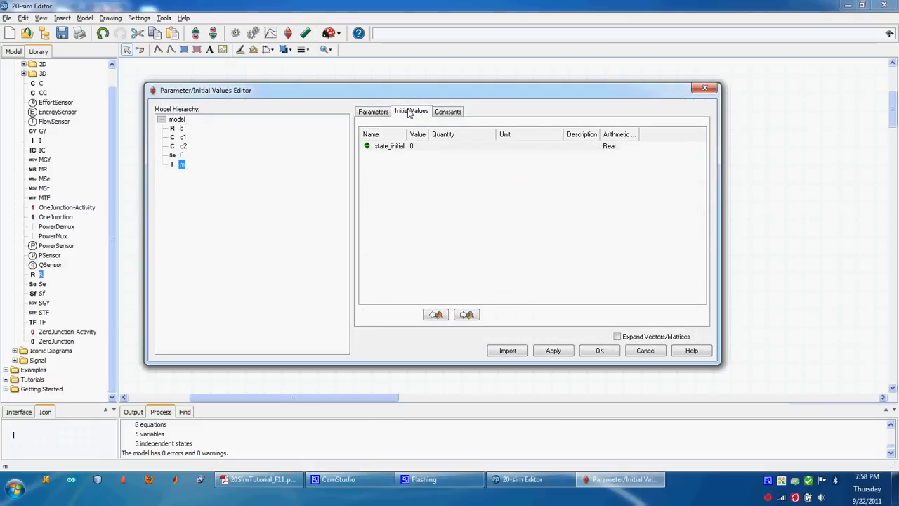
click(415, 146)
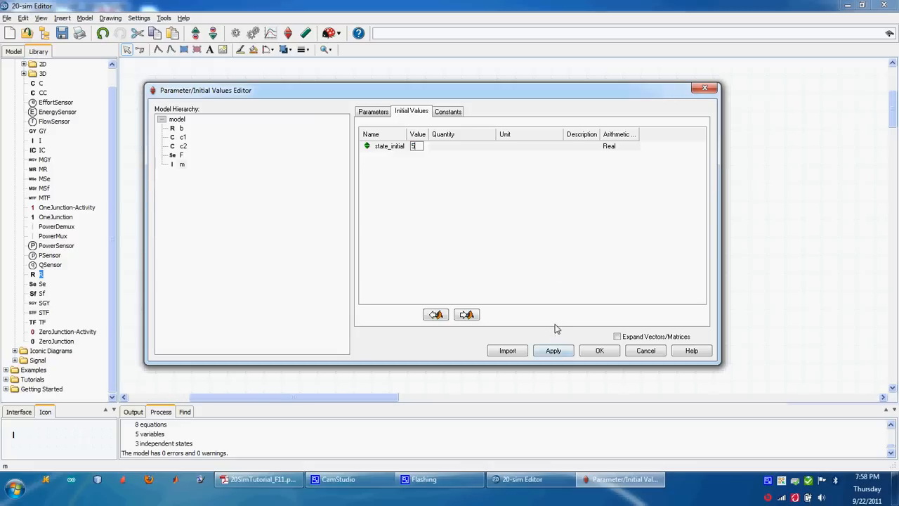
click(555, 350)
click(599, 350)
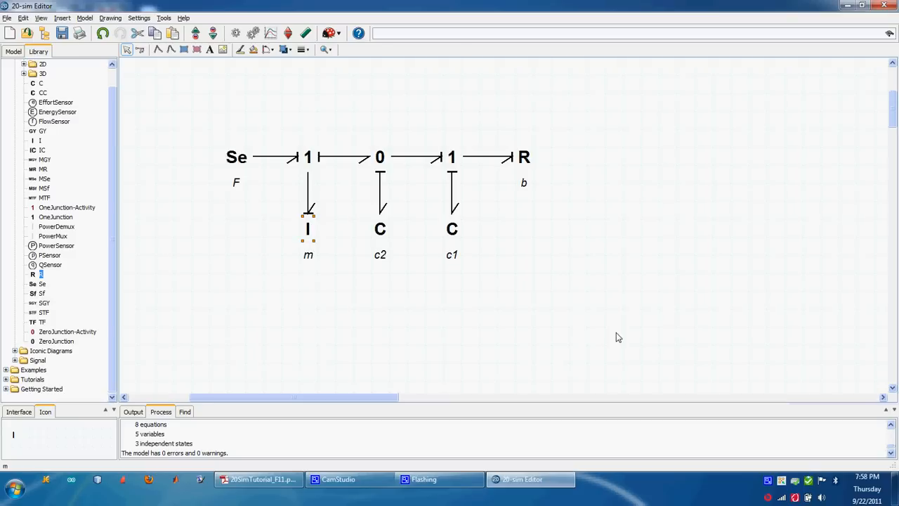
Open the simulator, assign the state variable of m to the plot's Y-axis, and run the simulation
click(269, 37)
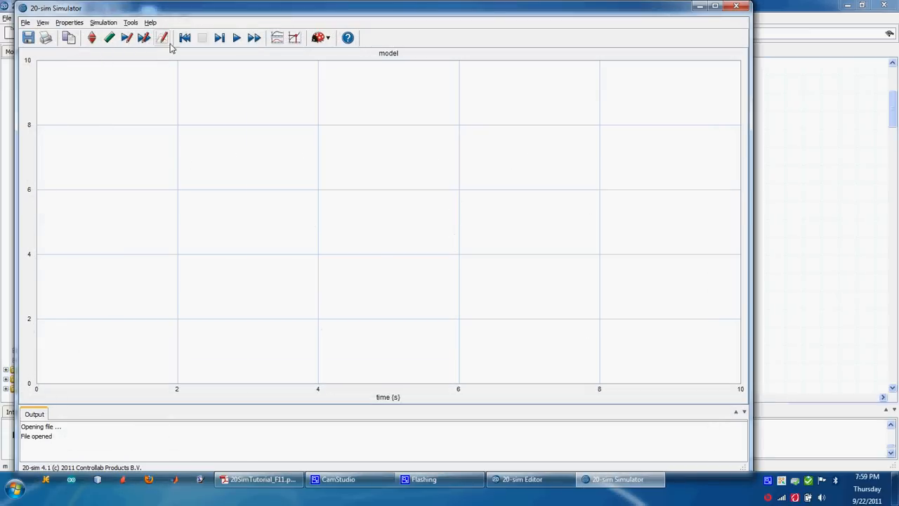
click(163, 38)
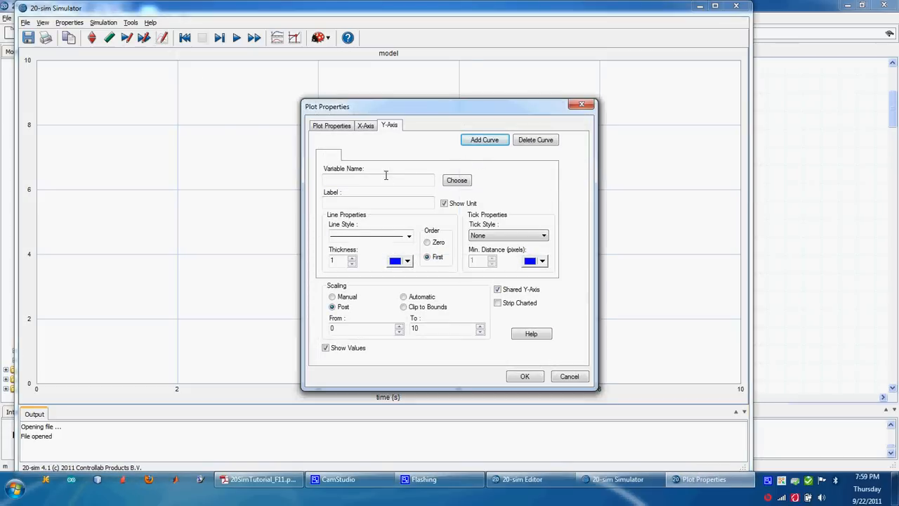
click(457, 180)
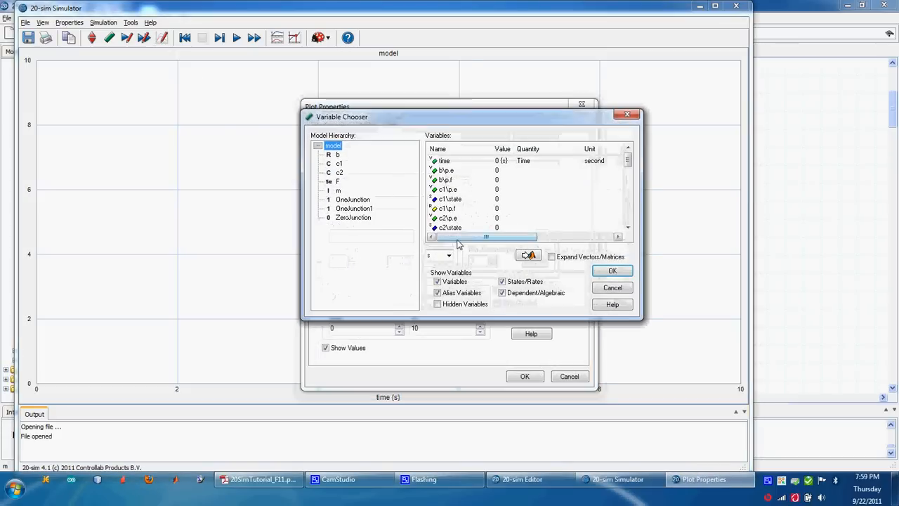
mouse_move(628, 162)
mouse_down()
mouse_move(627, 214)
mouse_move(627, 158)
mouse_up()
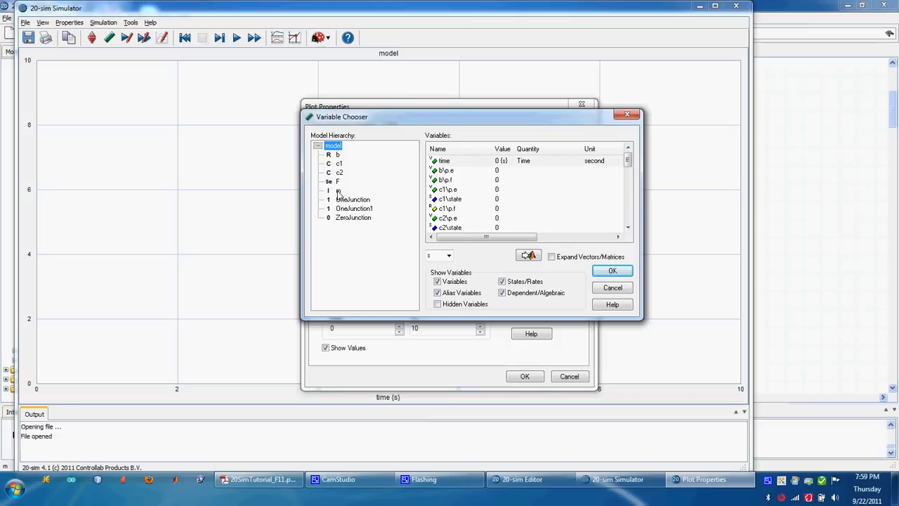
click(338, 191)
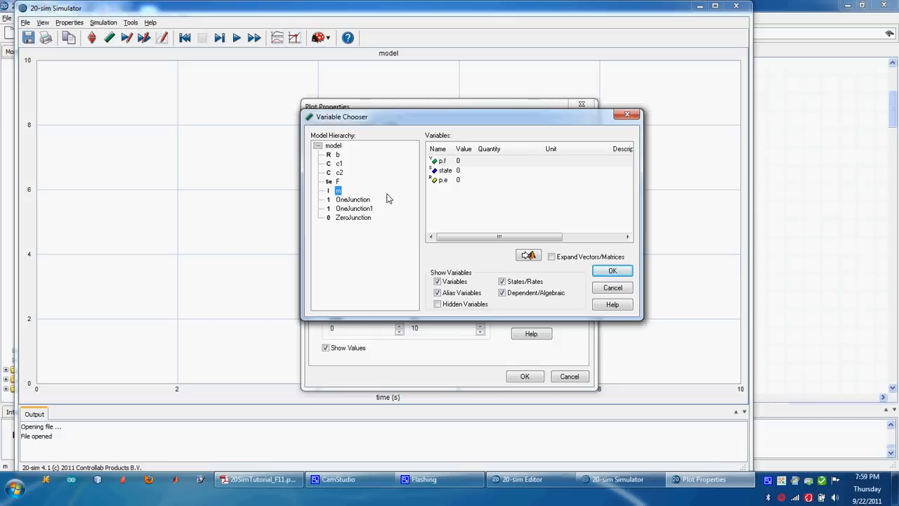
click(458, 170)
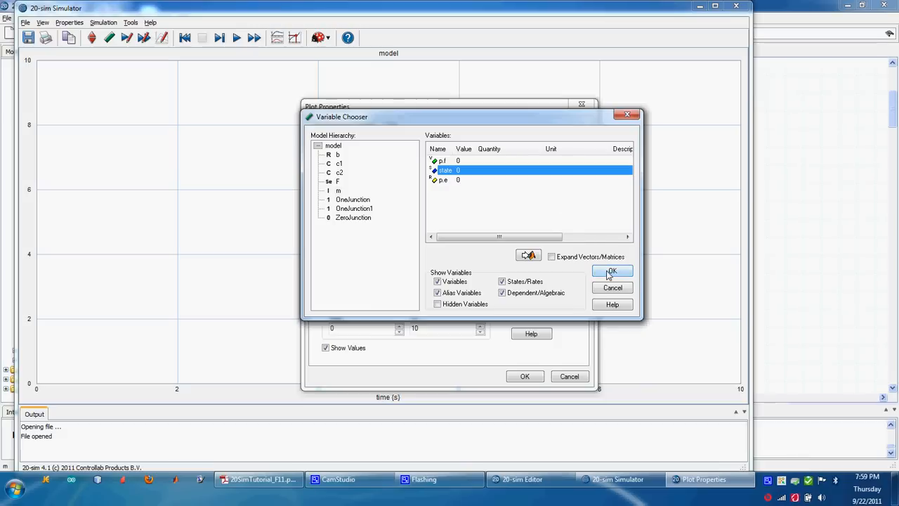
click(609, 272)
click(531, 376)
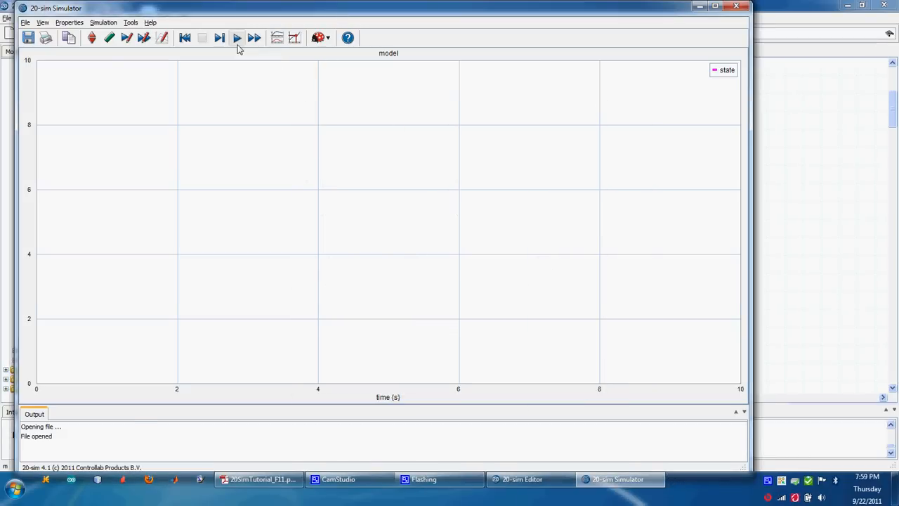
click(238, 39)
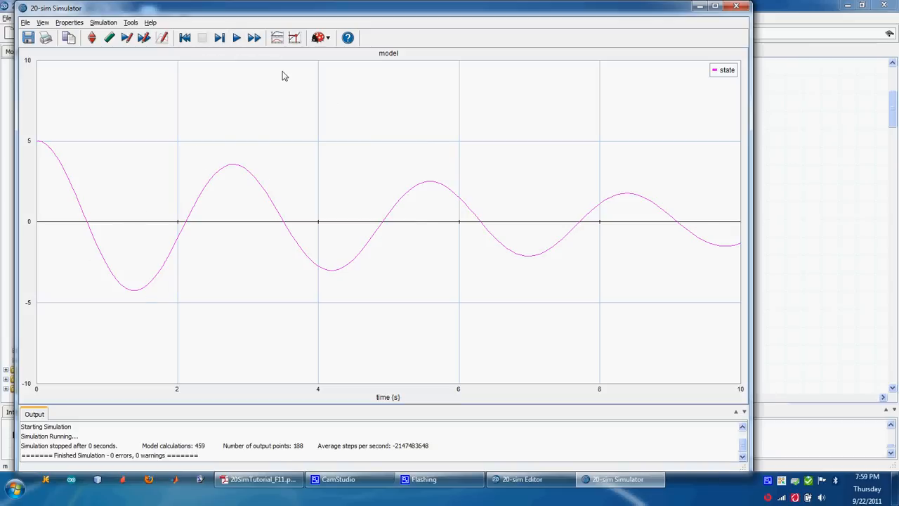
Review the parameters of the elements c2, F, m and c1 from the simulator, and close the simulator
click(91, 38)
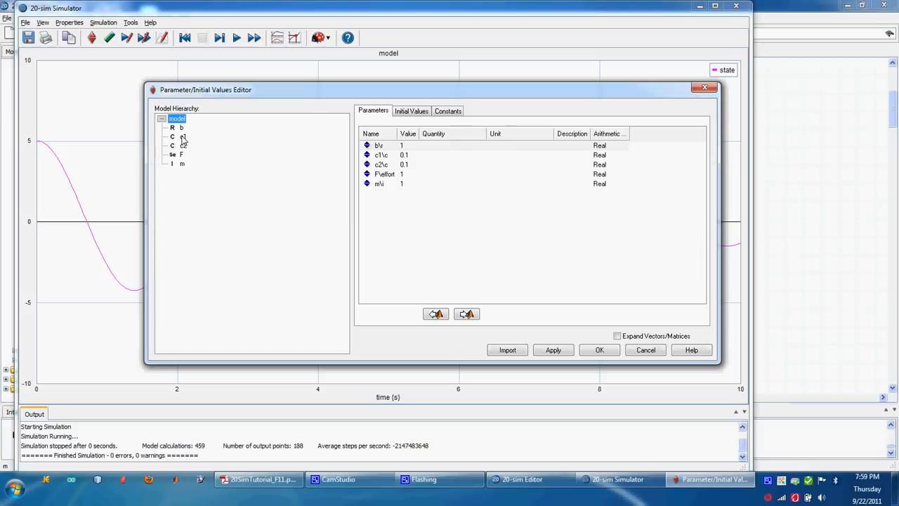
click(183, 145)
click(182, 154)
click(182, 164)
click(182, 136)
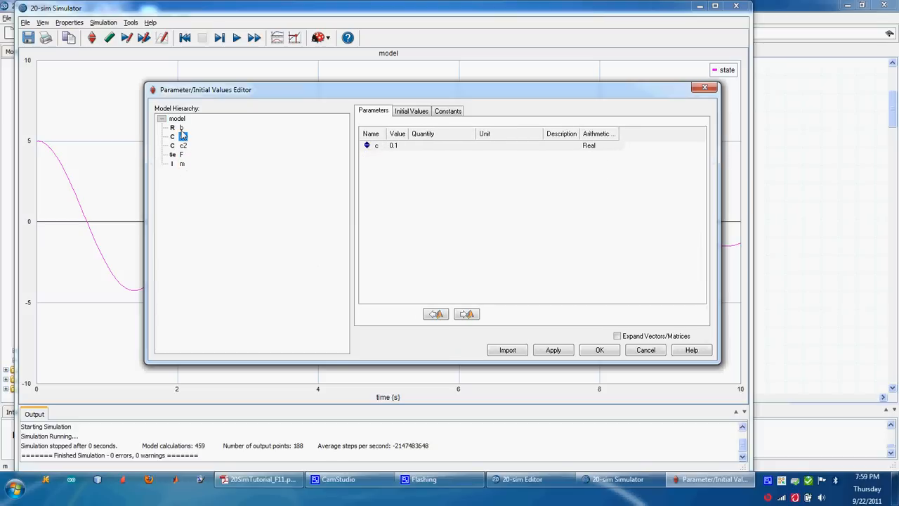
click(599, 349)
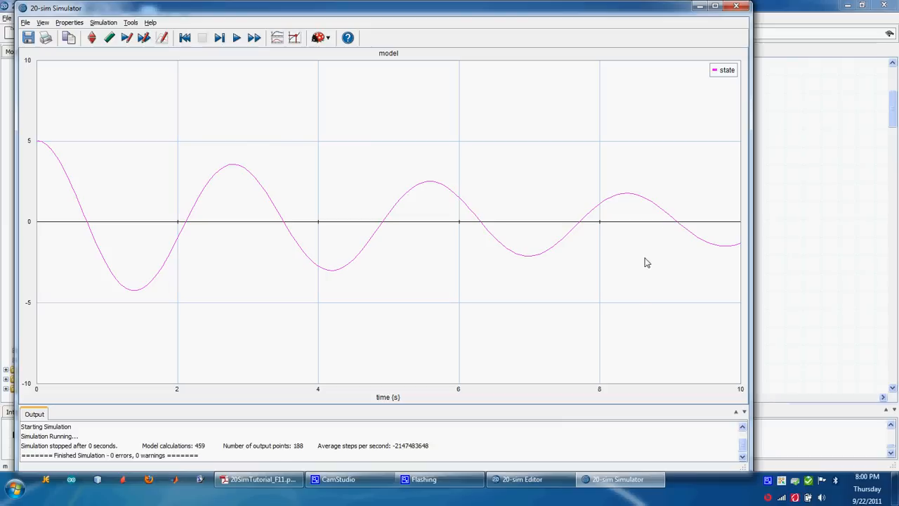
click(735, 8)
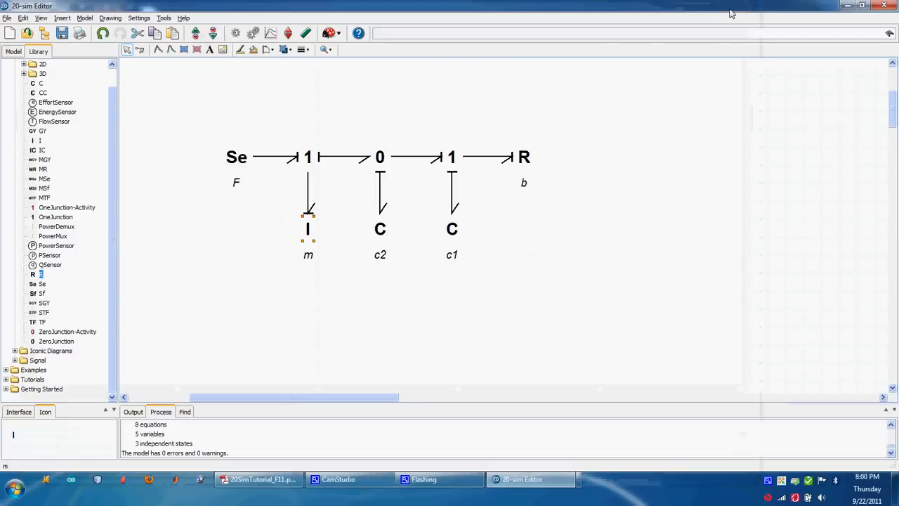
Place an Integrate block from the Signal Block Diagram library beside the I element m, below the Se element
drag(318, 402, 293, 401)
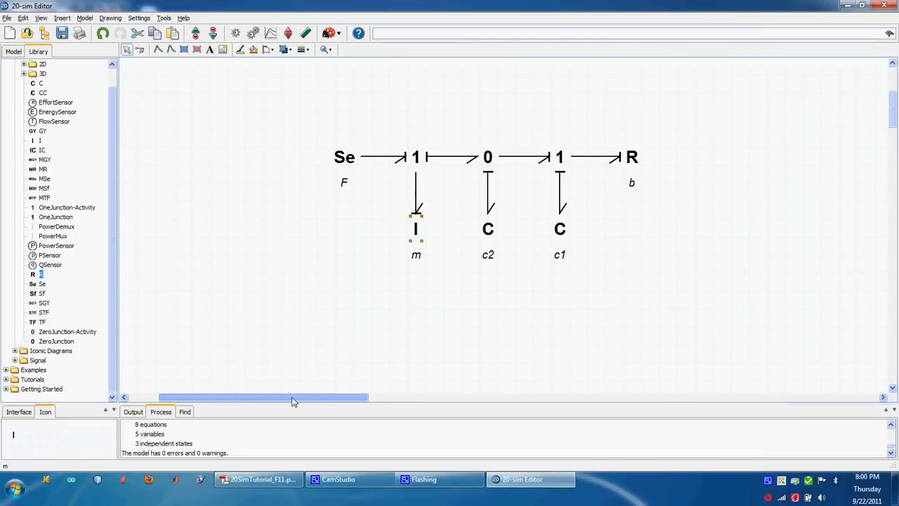
scroll(115, 227, up, 1)
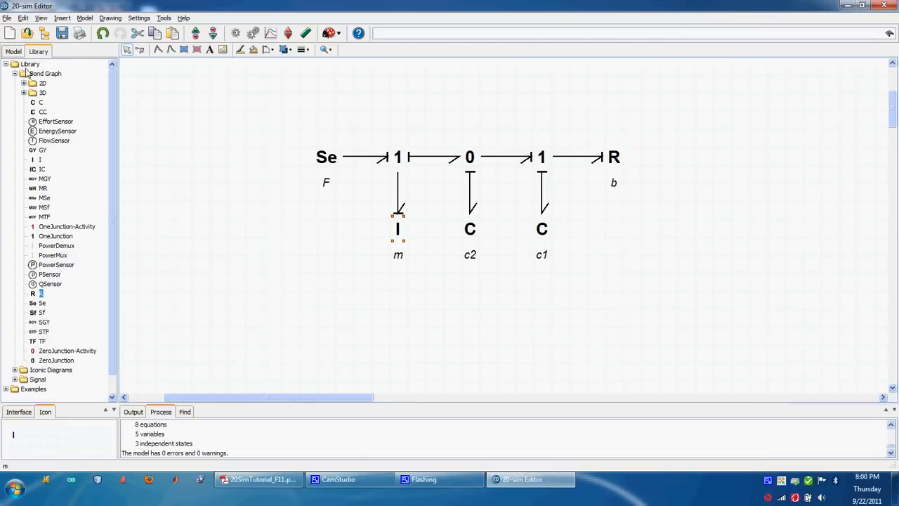
click(17, 74)
click(15, 74)
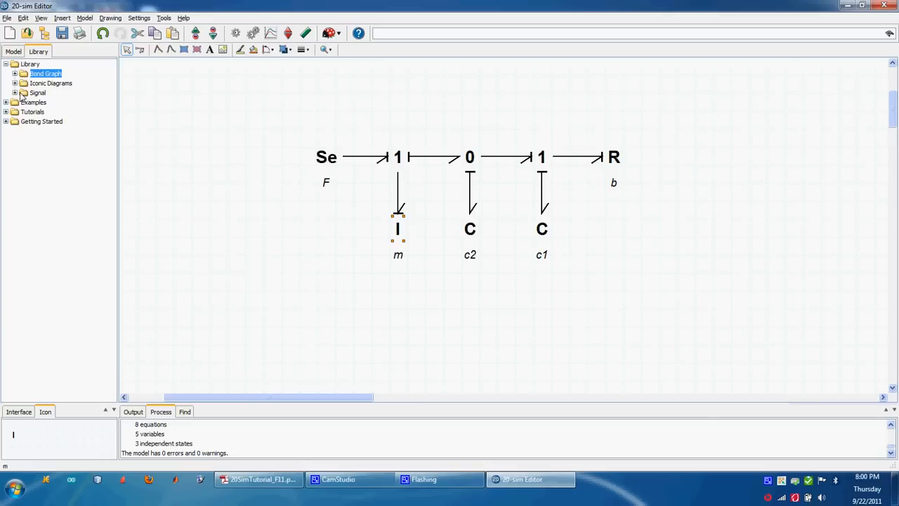
click(15, 65)
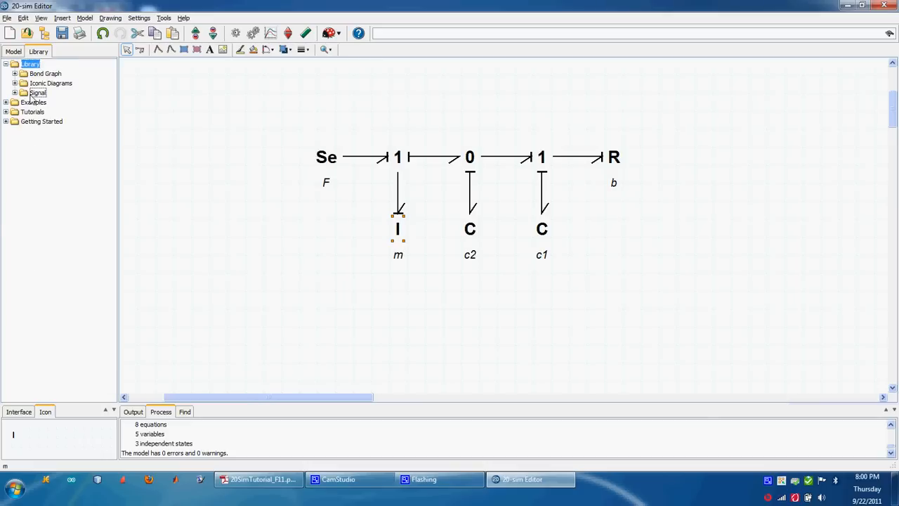
double_click(35, 92)
key(Down)
key(Right)
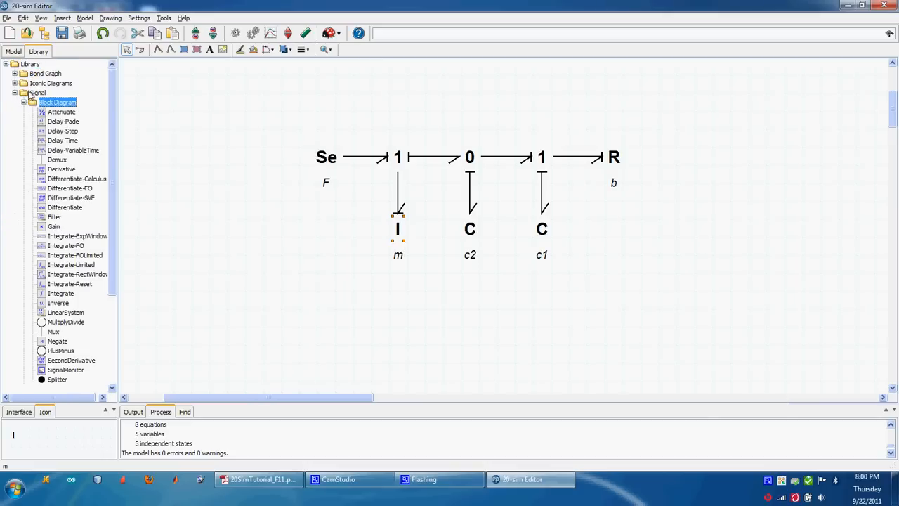
drag(112, 168, 112, 188)
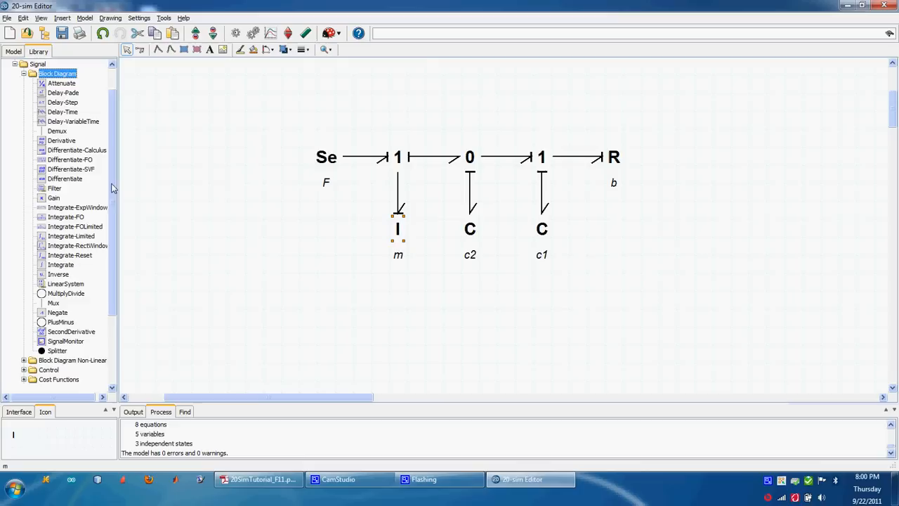
click(70, 268)
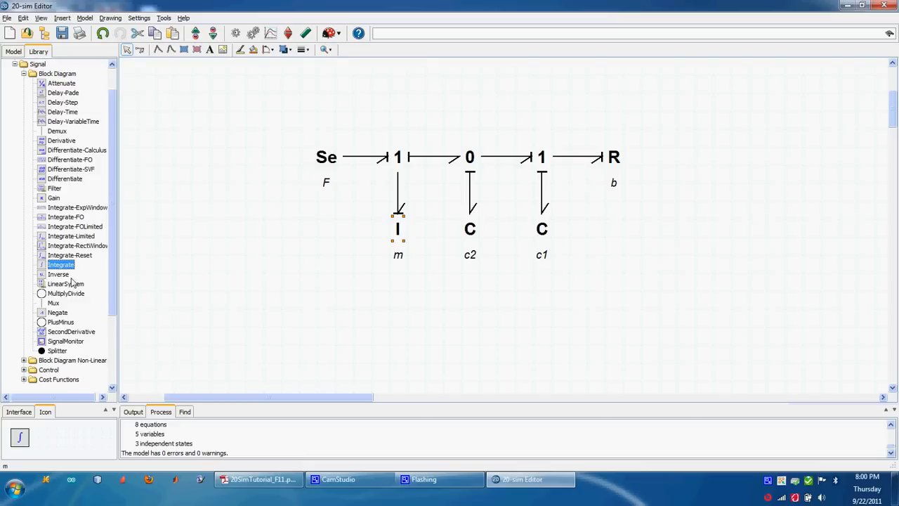
drag(58, 269, 326, 230)
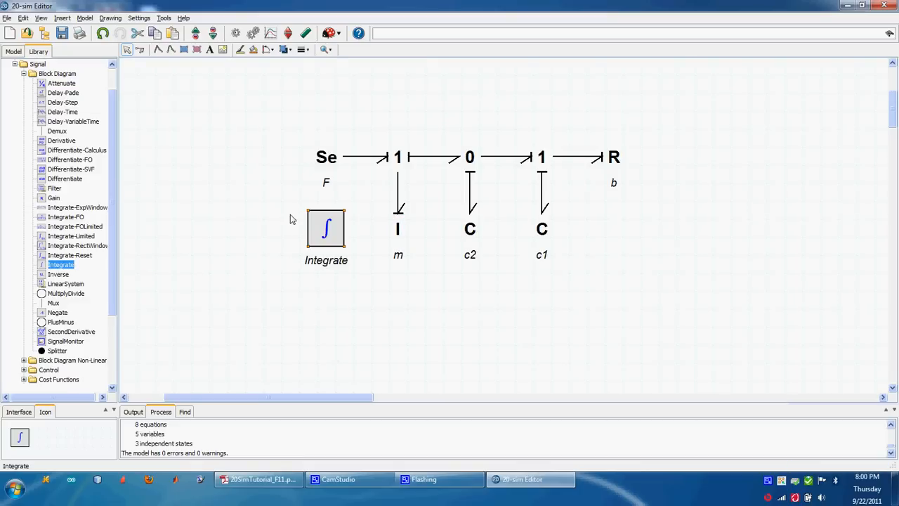
Connect the state output of the I element m to the input of the Integrate block
click(140, 50)
click(399, 229)
click(338, 224)
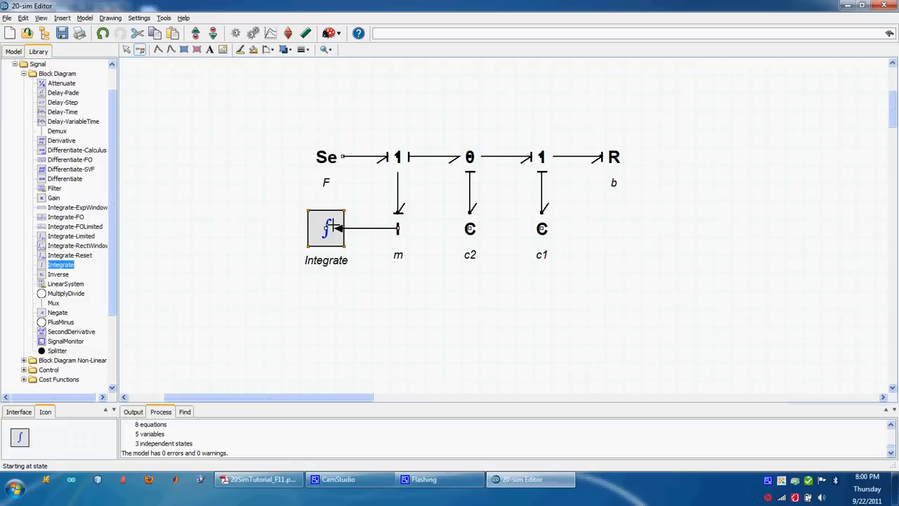
click(127, 49)
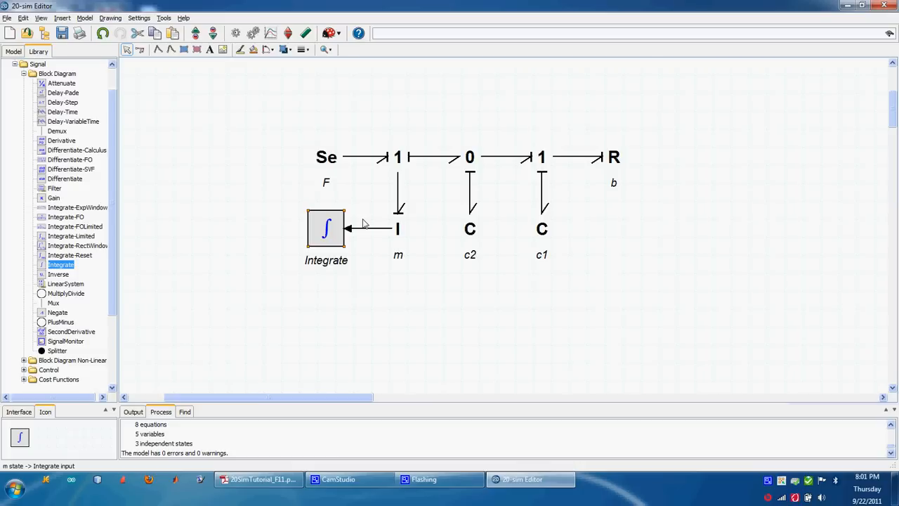
Rename the Integrate block as Position
right_click(331, 242)
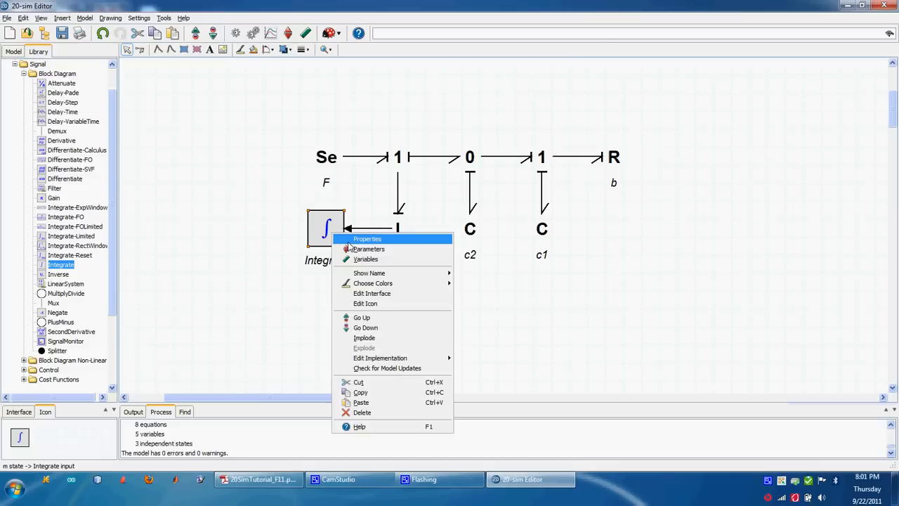
click(355, 239)
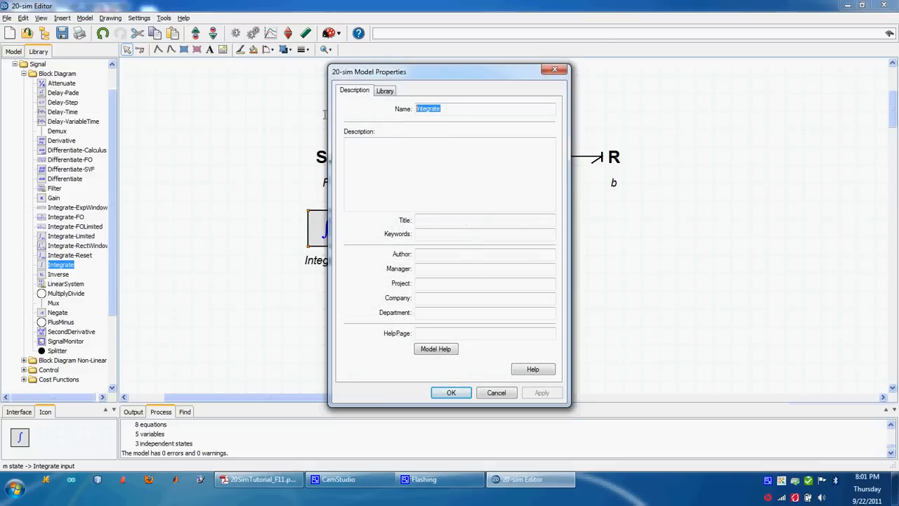
text(Position)
click(455, 393)
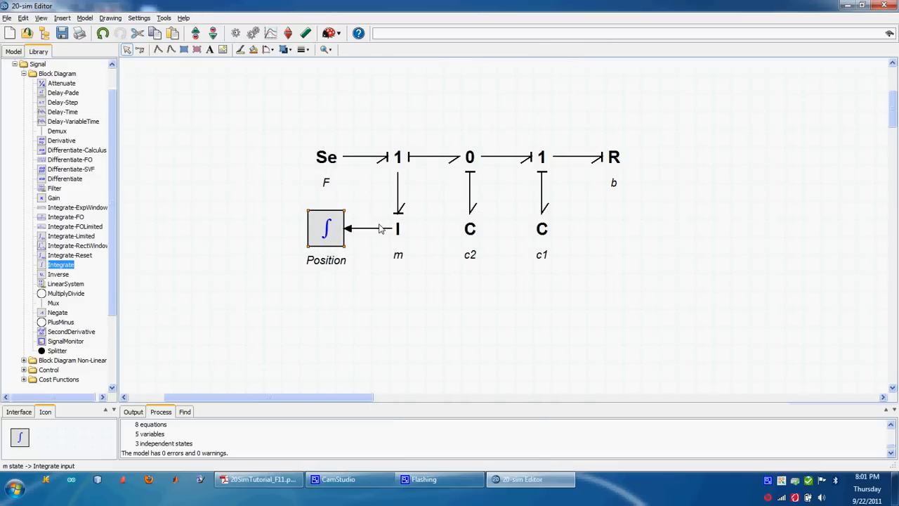
Delete the Se element F and place an MSe element from the Bond Graph library in its place
click(333, 162)
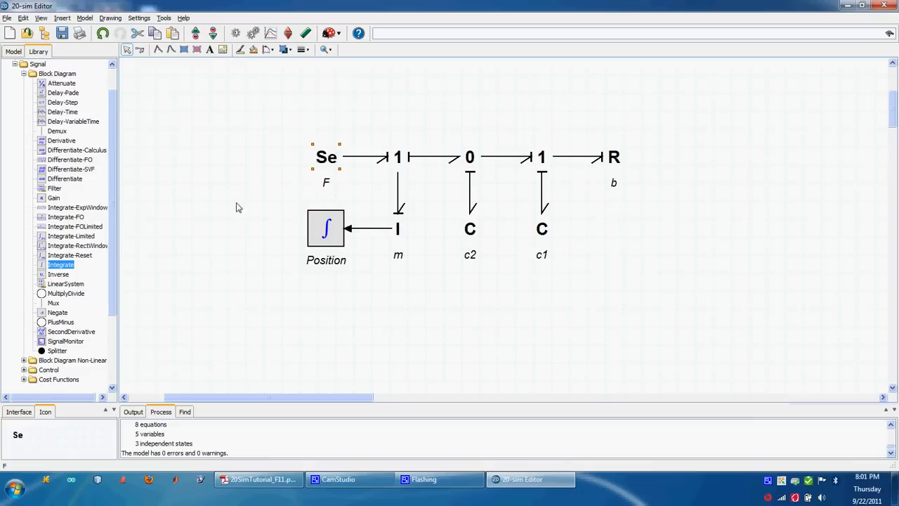
scroll(113, 246, up, 1)
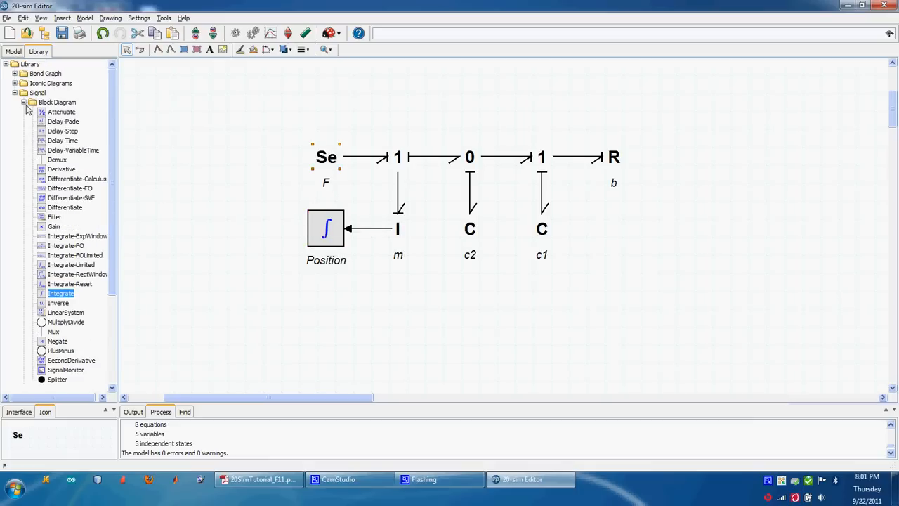
click(21, 102)
double_click(21, 92)
double_click(21, 73)
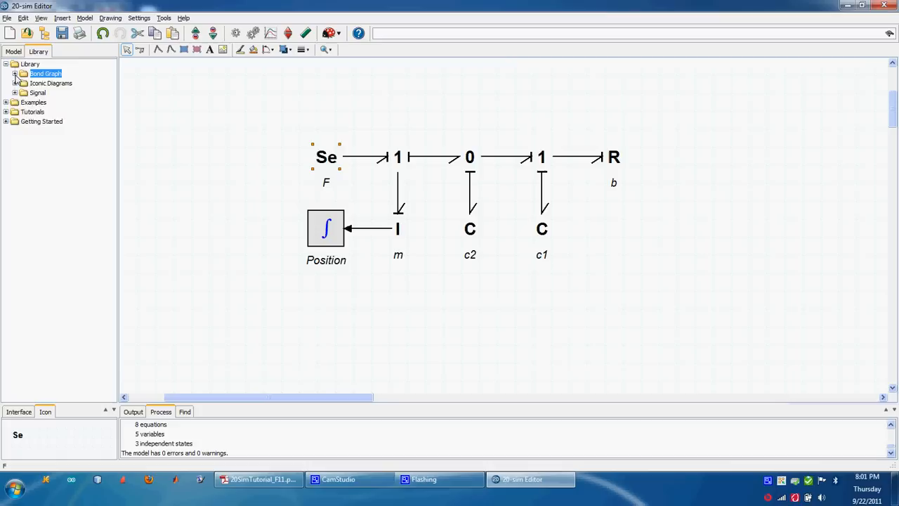
scroll(112, 140, down, 1)
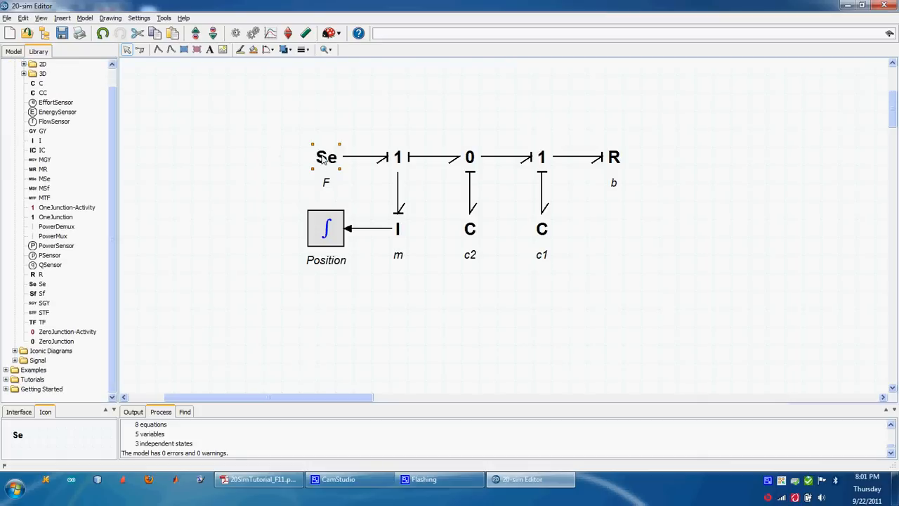
key(Delete)
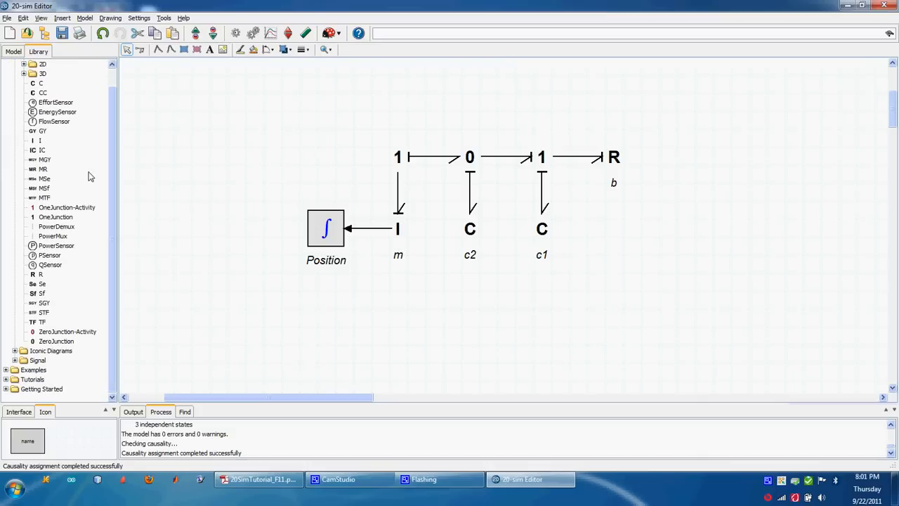
click(45, 179)
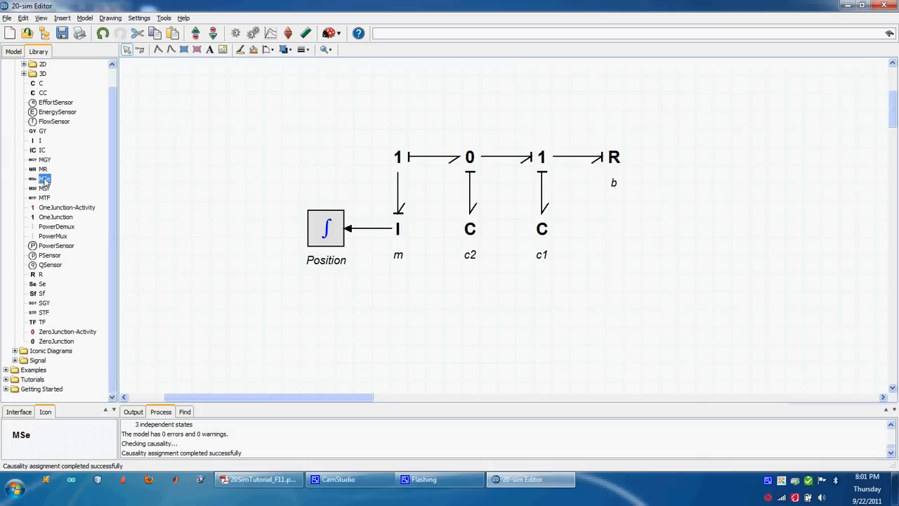
drag(44, 180, 309, 159)
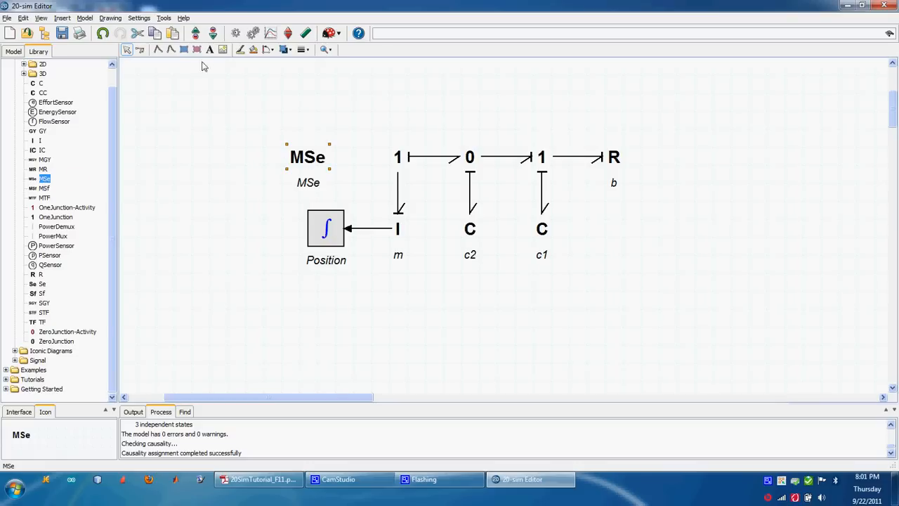
Connect the MSe element with a bond to the 1 junction that carries the I element m
click(140, 50)
click(317, 163)
click(398, 156)
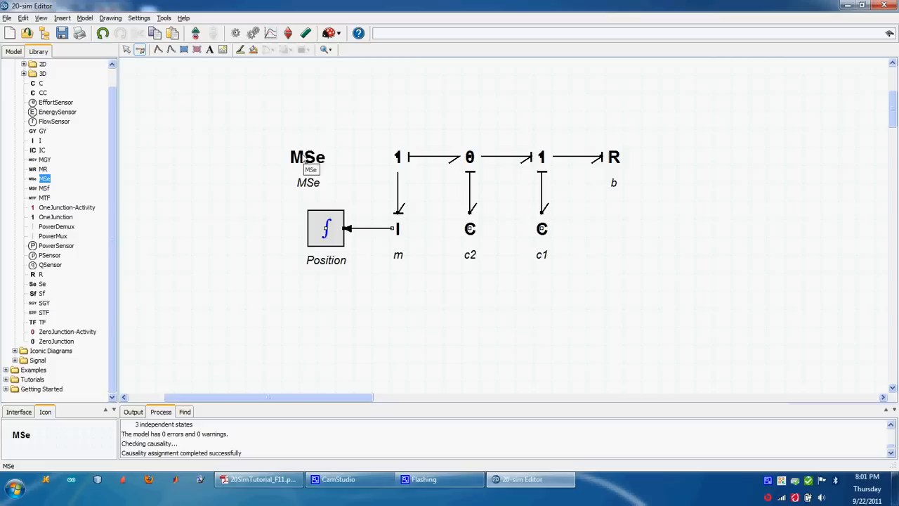
click(140, 49)
click(307, 157)
click(391, 159)
click(40, 17)
mouse_move(62, 42)
click(129, 52)
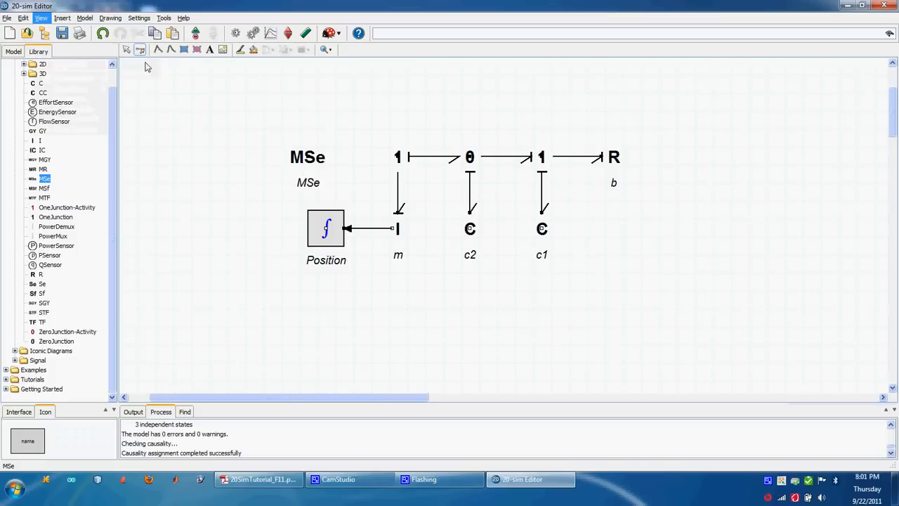
click(306, 156)
click(367, 155)
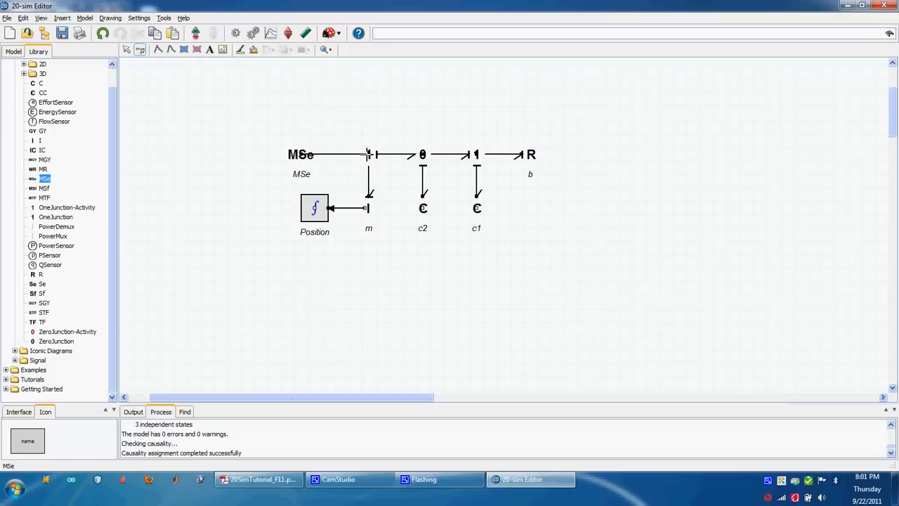
Collapse the Bond Graph library folder and check the complete model for errors
drag(114, 130, 108, 61)
click(15, 73)
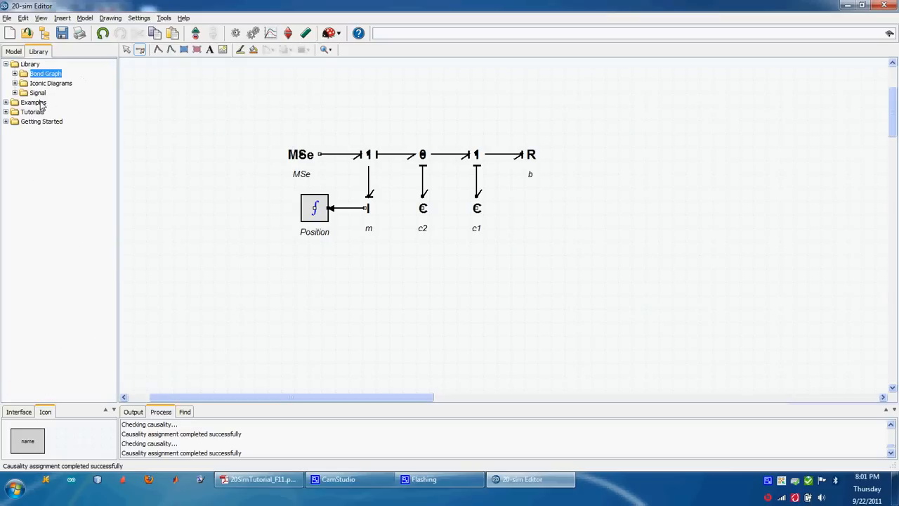
click(255, 35)
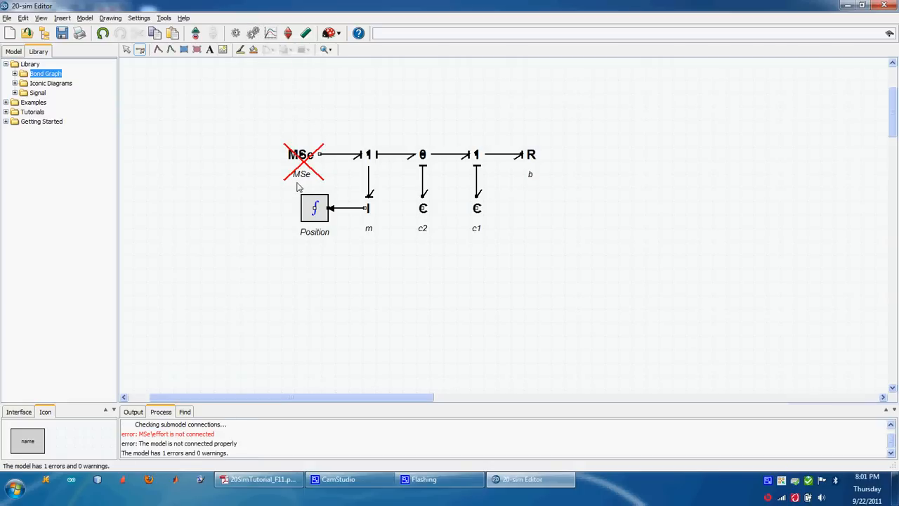
Place a WaveGenerator-Square block from the Signal Sources library beside the MSe element, on its unconnected side
double_click(18, 94)
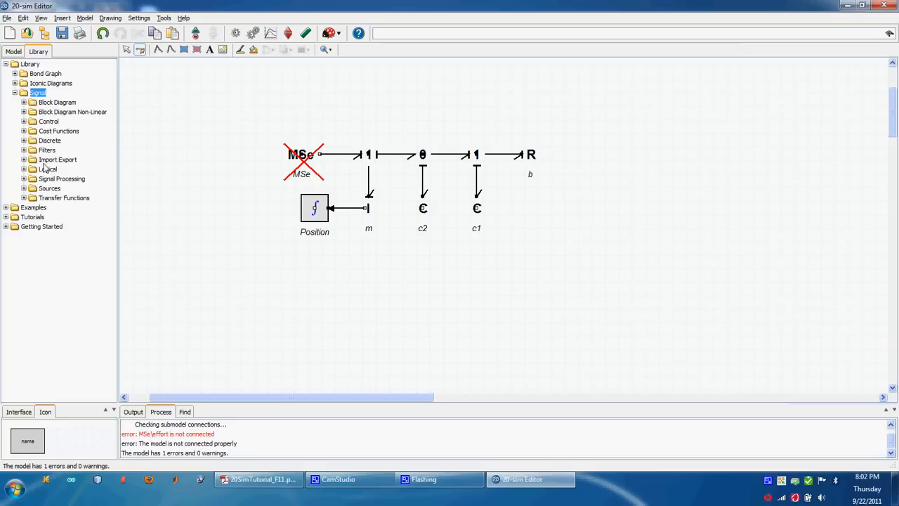
click(24, 189)
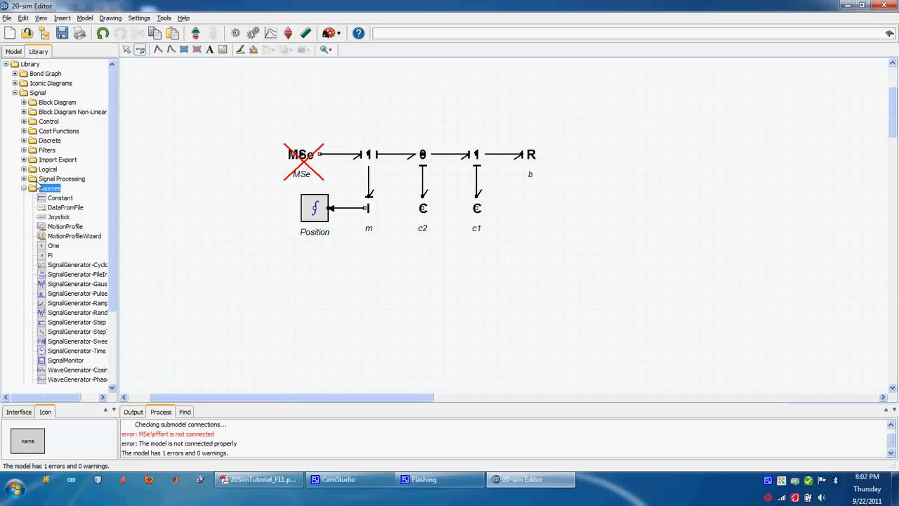
mouse_move(114, 195)
mouse_down()
mouse_move(120, 239)
mouse_move(155, 237)
mouse_up()
drag(104, 353, 259, 162)
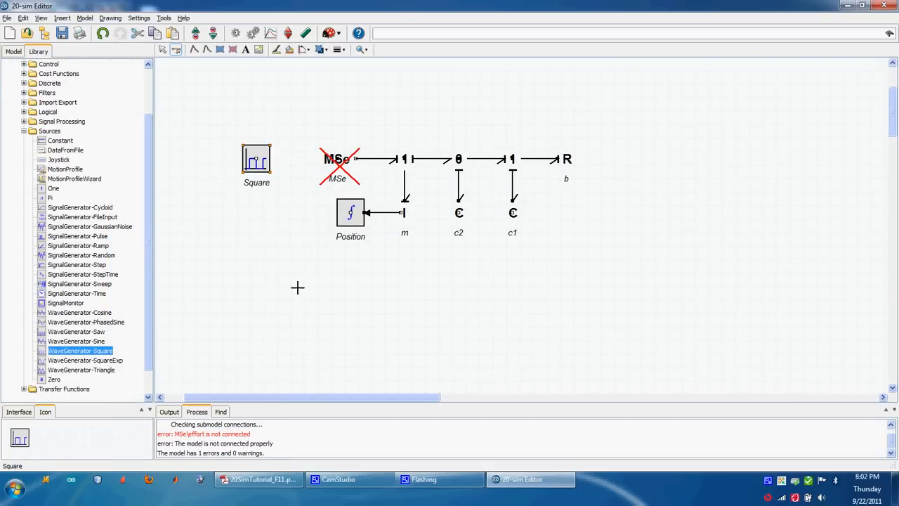
Try to connect the Square generator to the MSe element with a signal
key(space)
key(space)
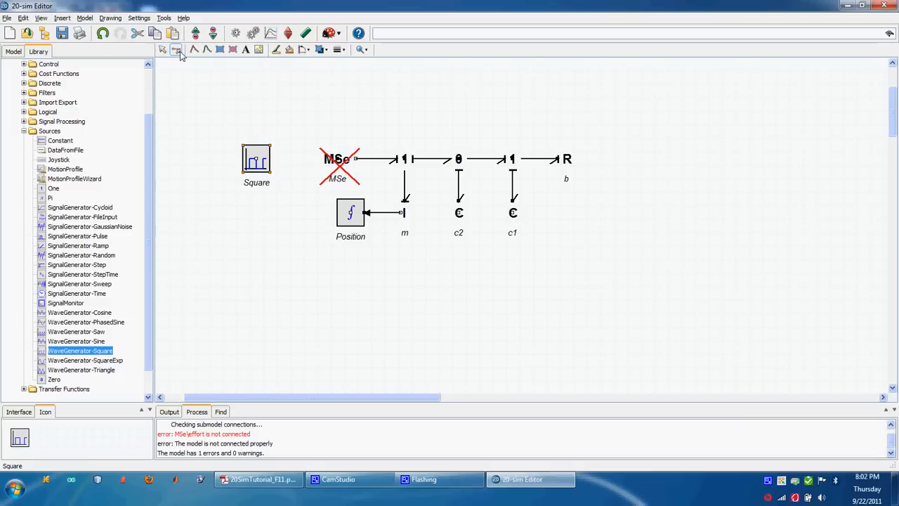
click(258, 160)
click(337, 163)
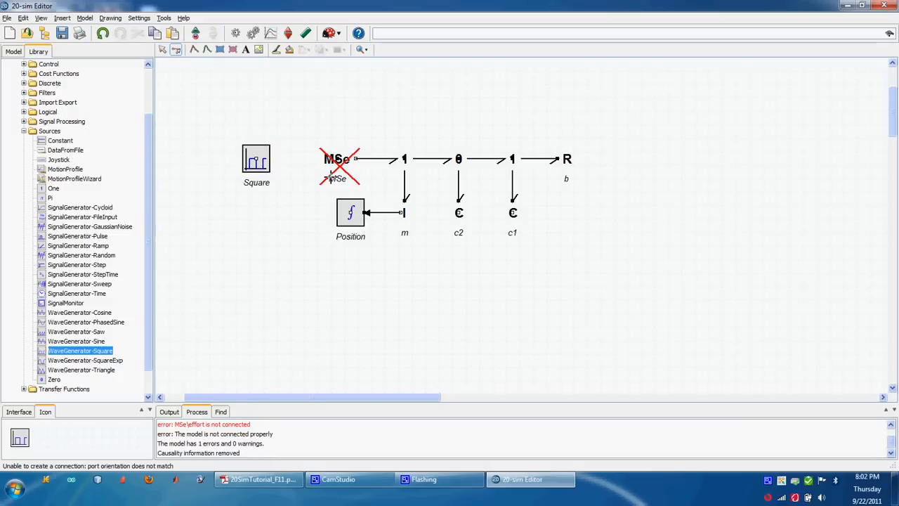
click(333, 161)
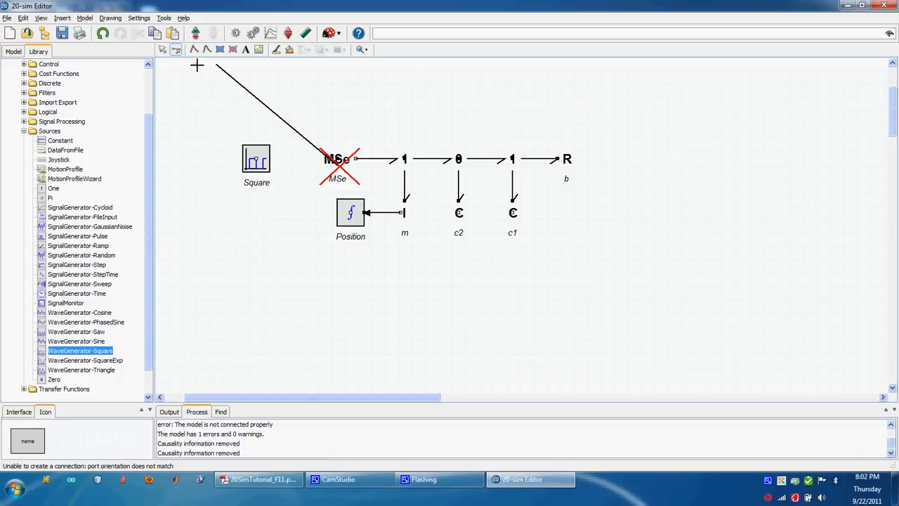
click(256, 158)
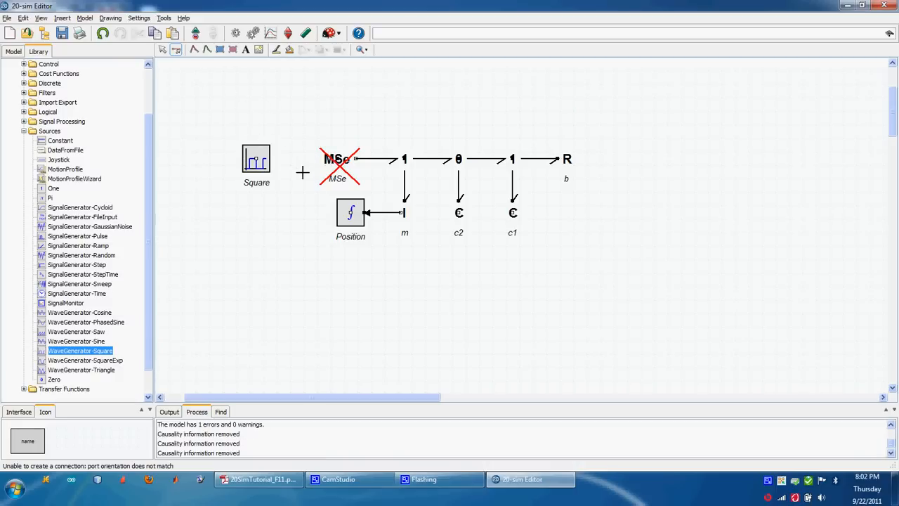
click(57, 21)
click(79, 33)
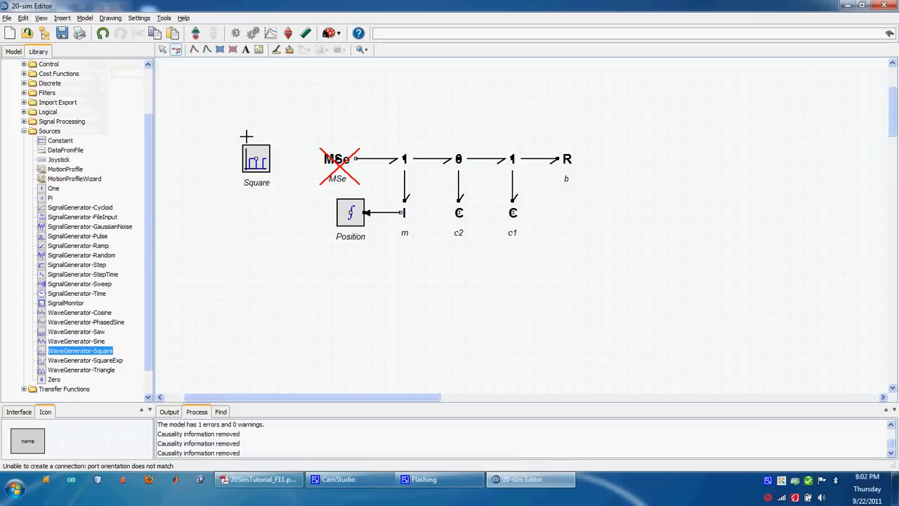
click(255, 158)
click(333, 159)
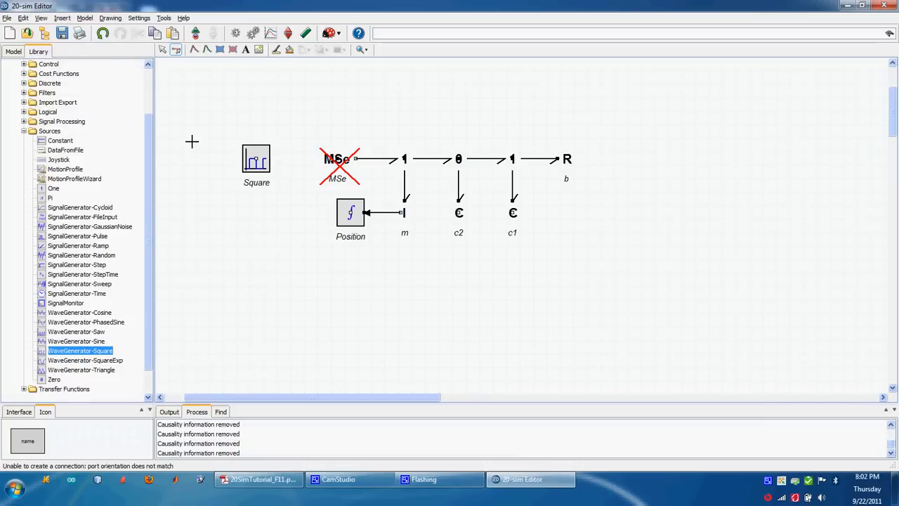
Connect the Square generator's output to the effort input of the MSe element
click(41, 17)
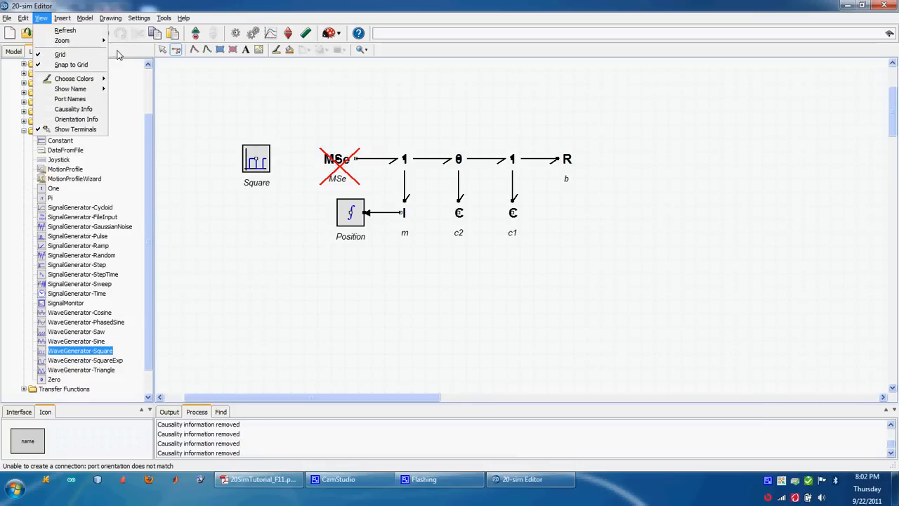
click(130, 51)
click(175, 49)
click(247, 151)
click(300, 153)
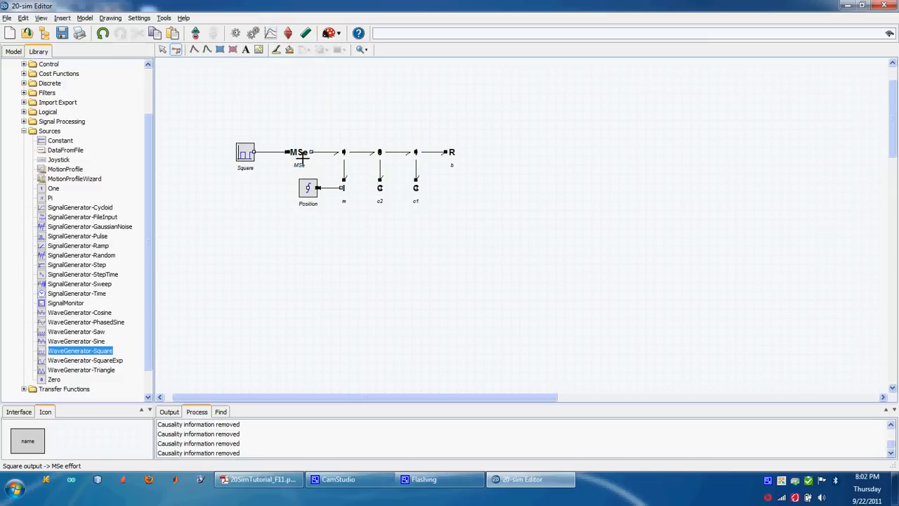
Open the parameters of the Square generator, having the model processed first
click(41, 18)
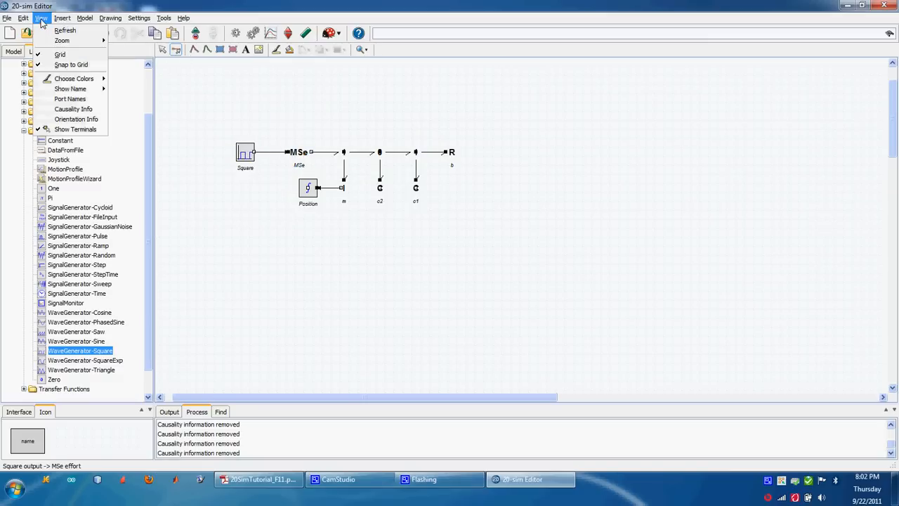
mouse_move(66, 40)
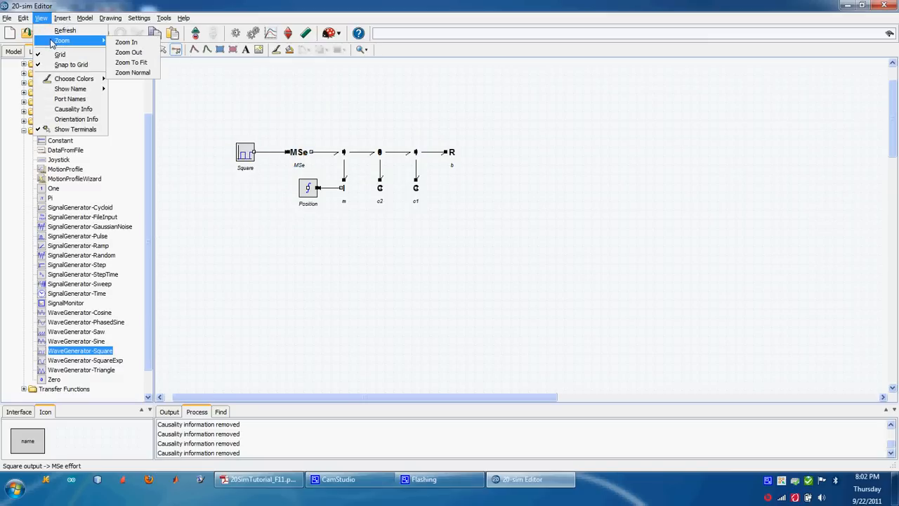
click(126, 64)
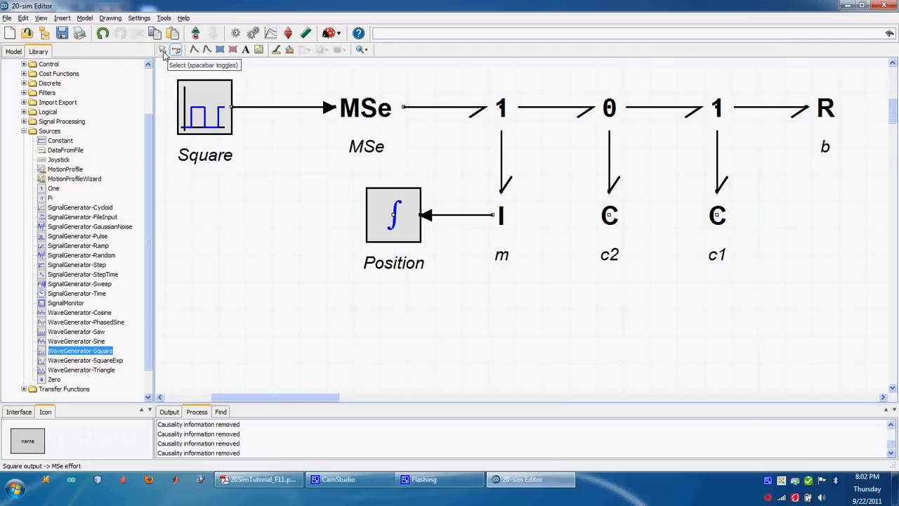
right_click(212, 102)
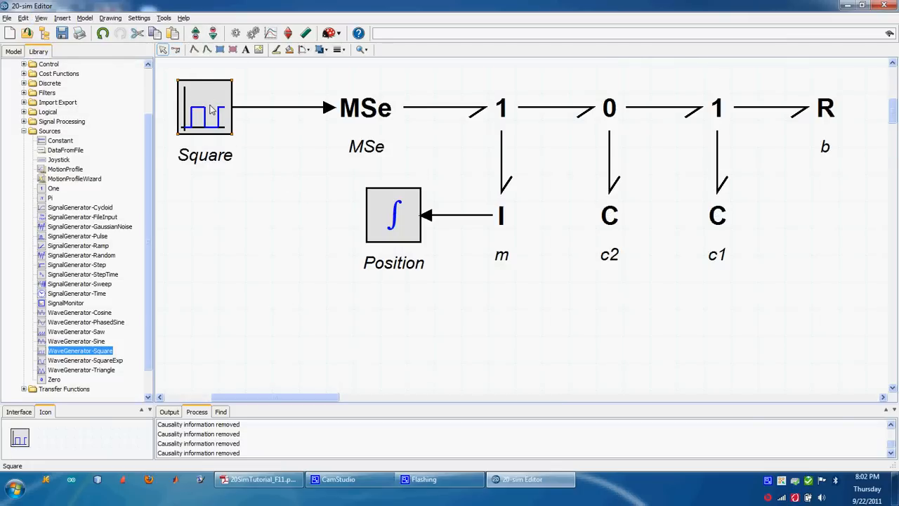
click(245, 117)
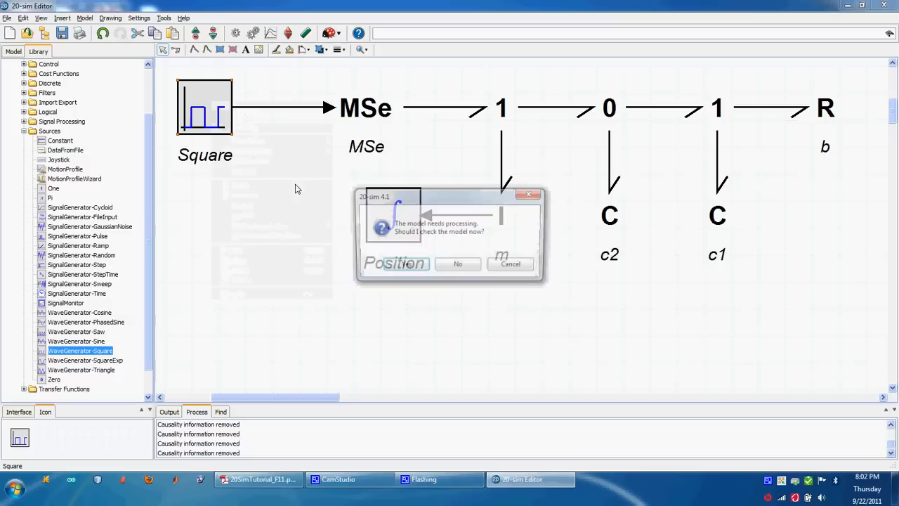
click(411, 269)
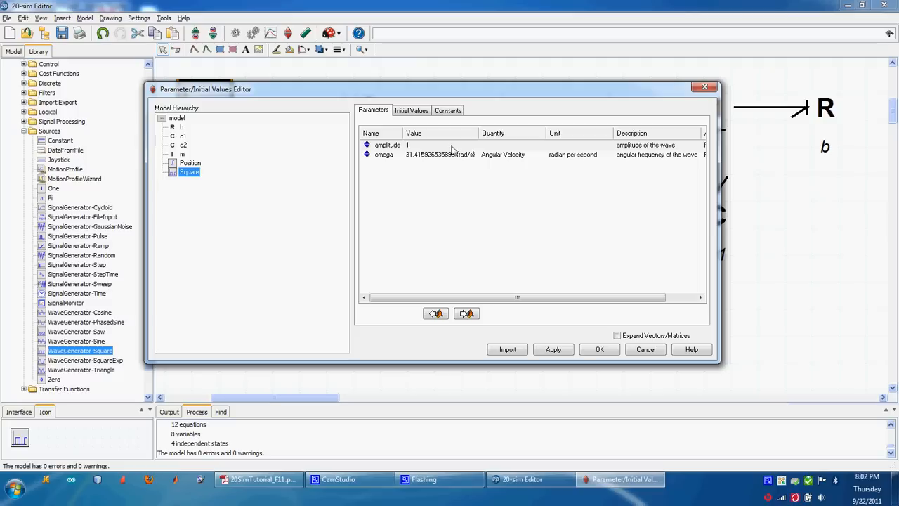
Change the unit of the Square generator's omega parameter to revolution per second
click(558, 156)
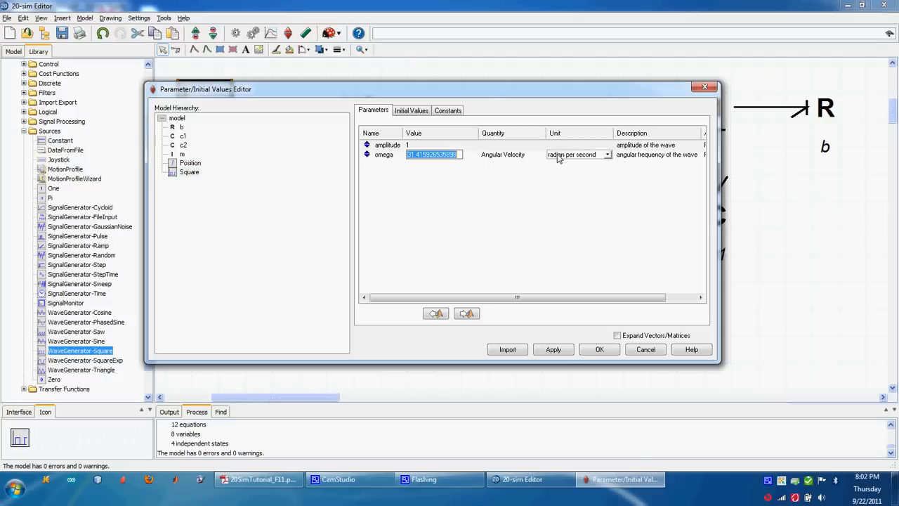
click(607, 155)
click(596, 180)
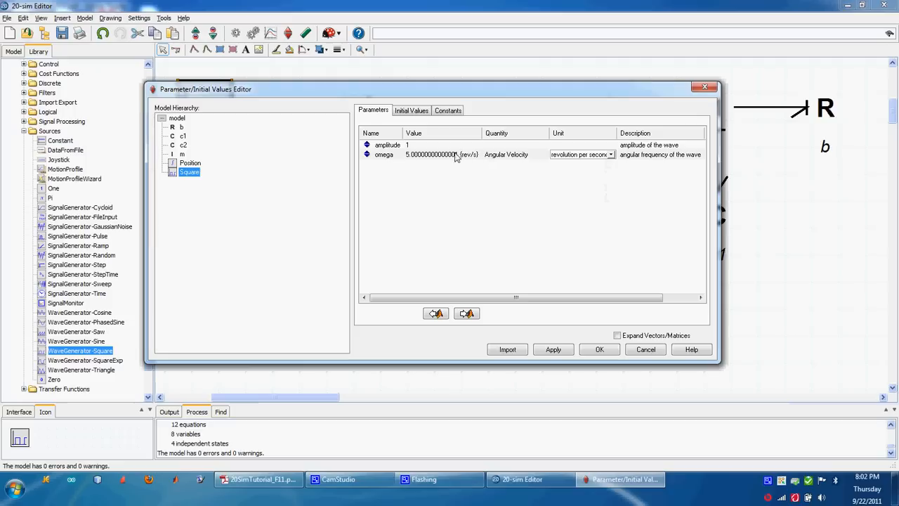
click(441, 156)
click(441, 194)
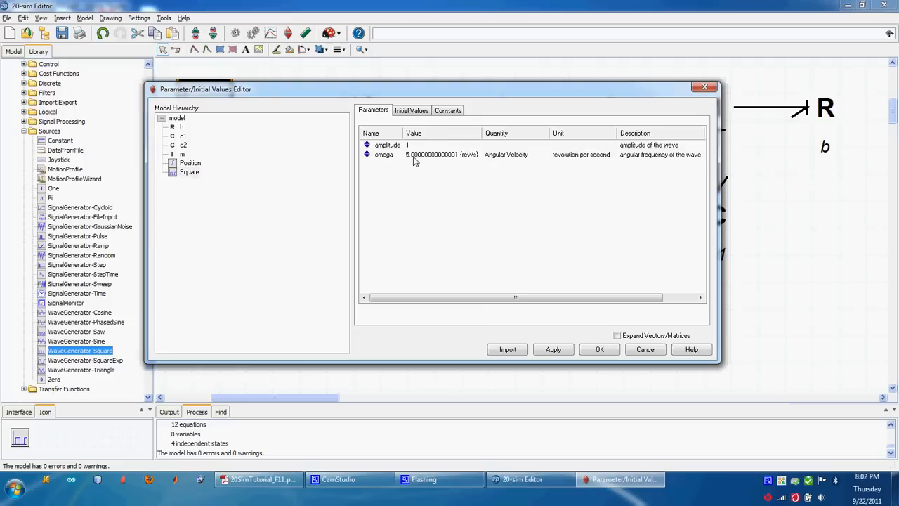
Set the Square generator's amplitude to 5 and omega to 1 rev/s, and apply the parameters
double_click(416, 146)
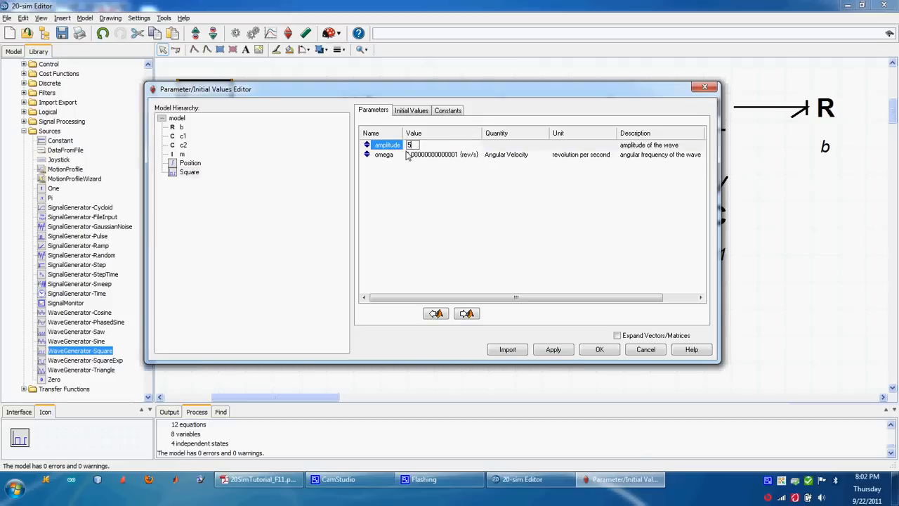
double_click(417, 156)
text(1)
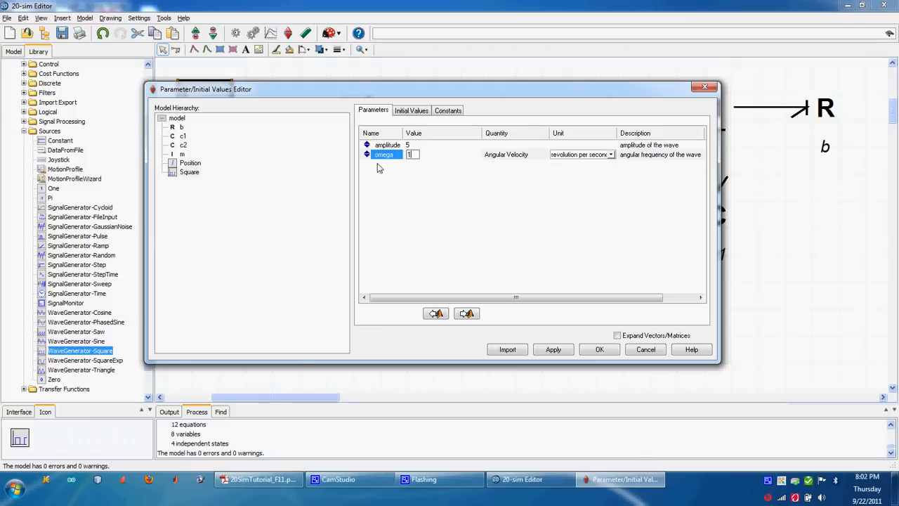
click(553, 350)
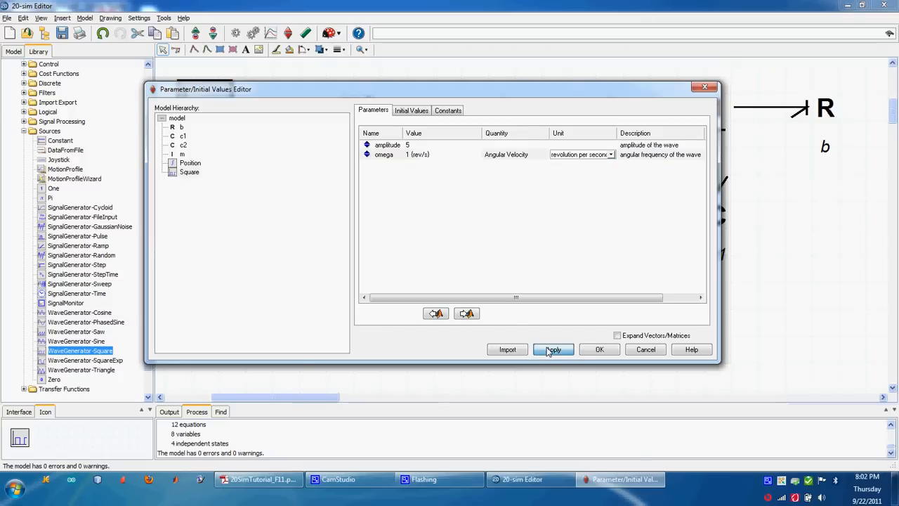
click(600, 350)
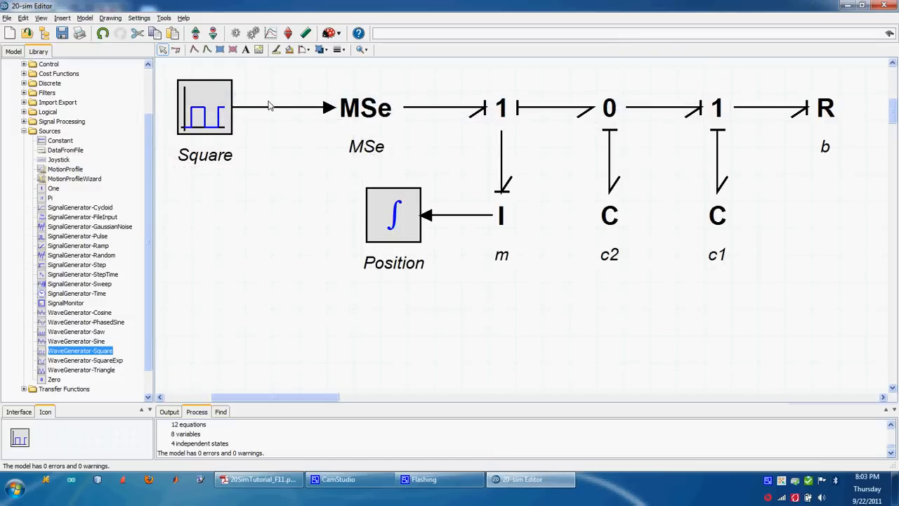
Open the Simulator's plot properties and label the x-axis "Time [Sec]"
click(270, 33)
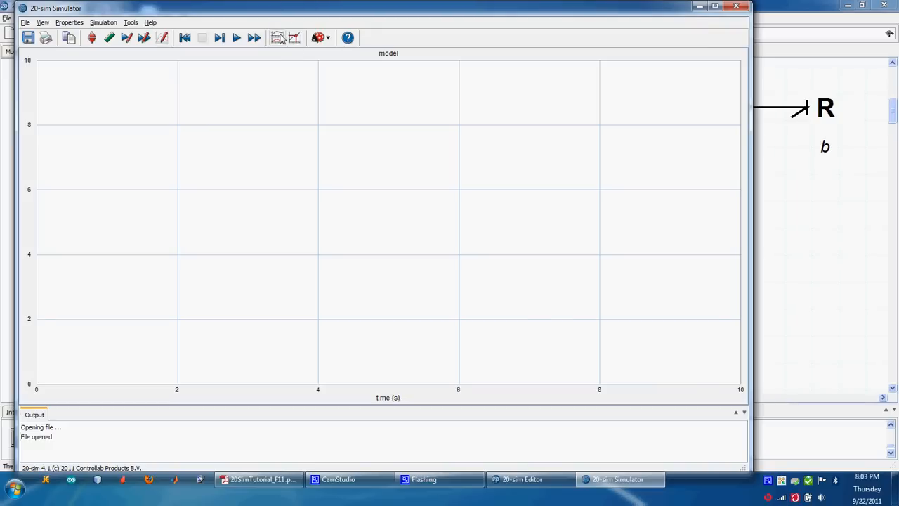
click(162, 38)
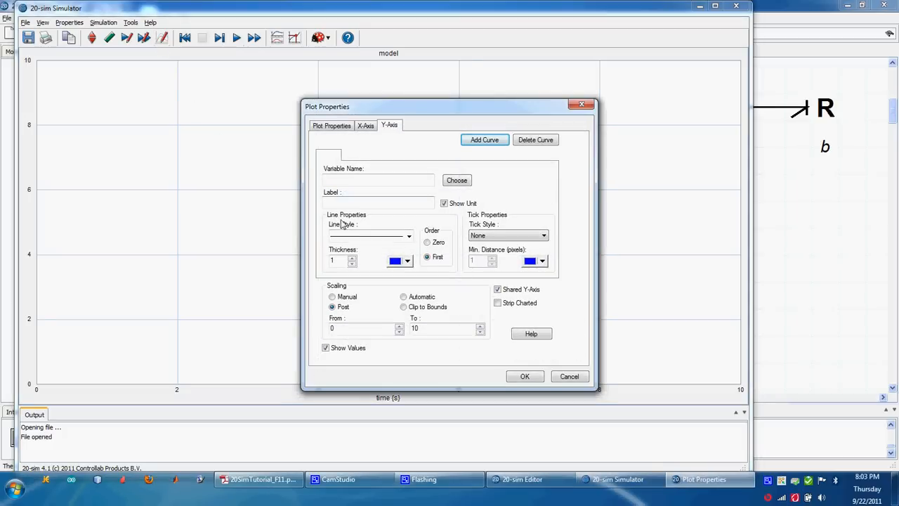
click(332, 127)
click(364, 127)
click(384, 129)
click(329, 128)
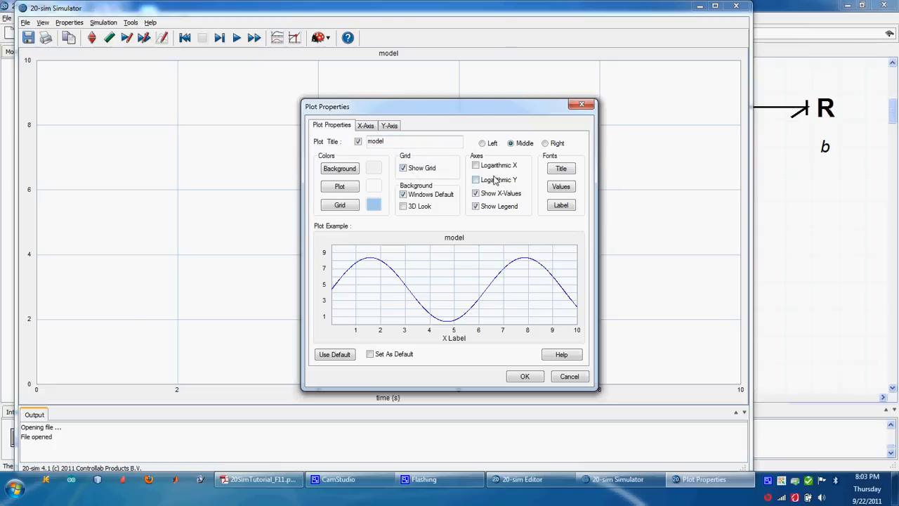
click(366, 125)
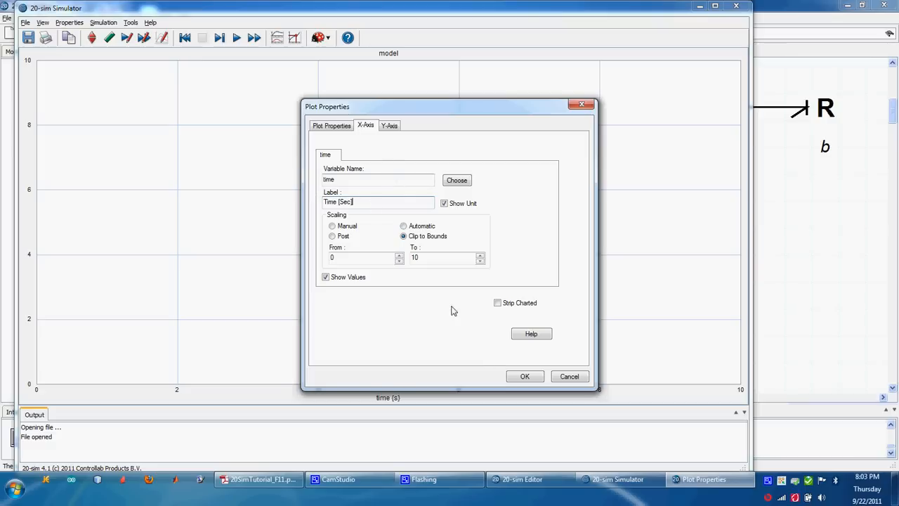
Assign the Square generator's output variable to the first y-axis curve and label it "Force"
click(386, 126)
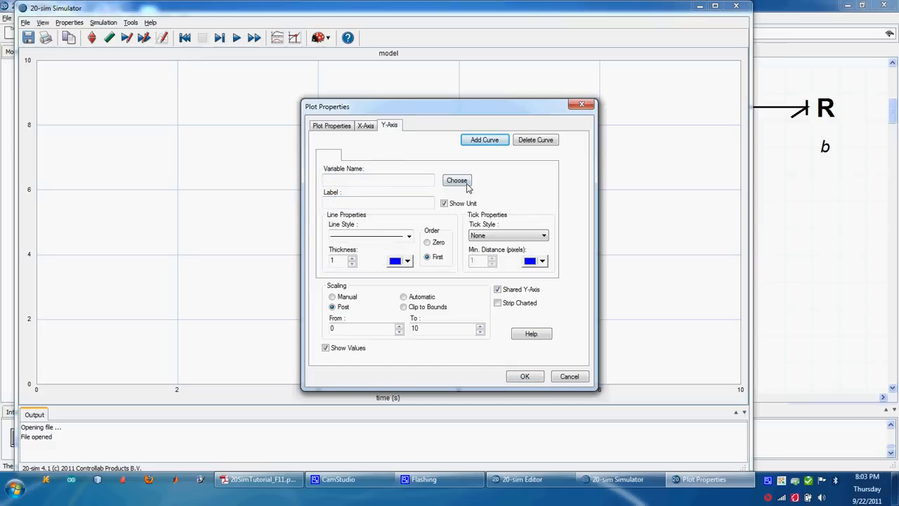
click(457, 180)
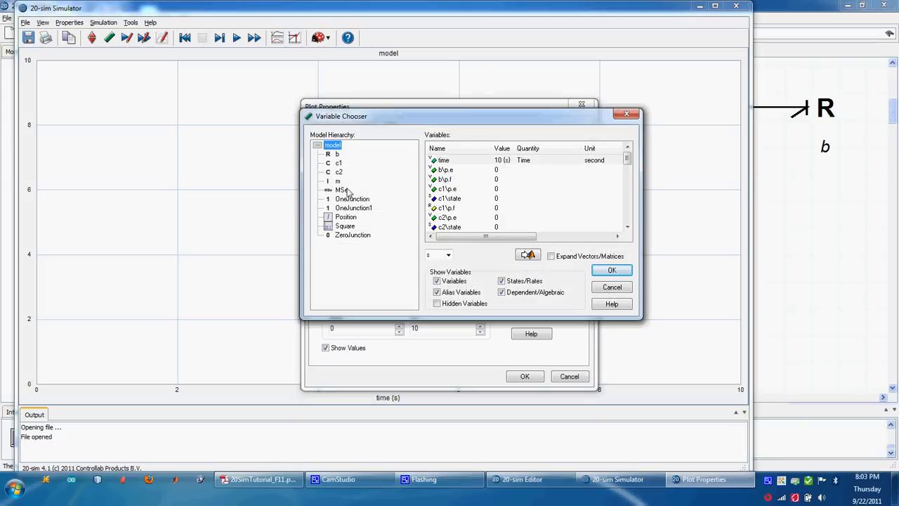
click(344, 226)
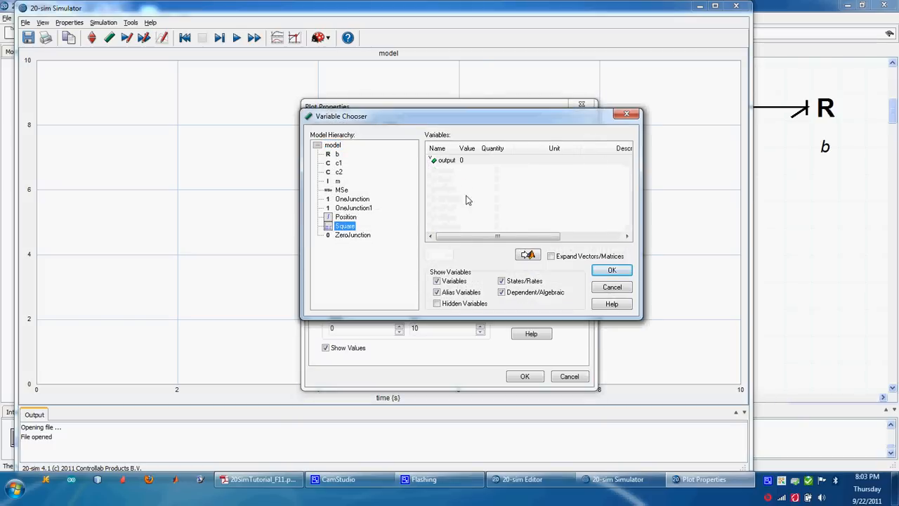
click(463, 162)
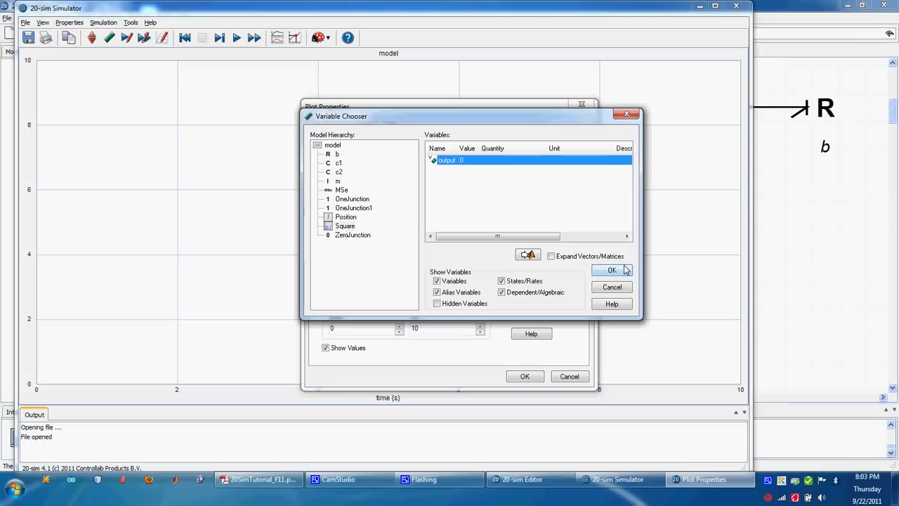
click(612, 271)
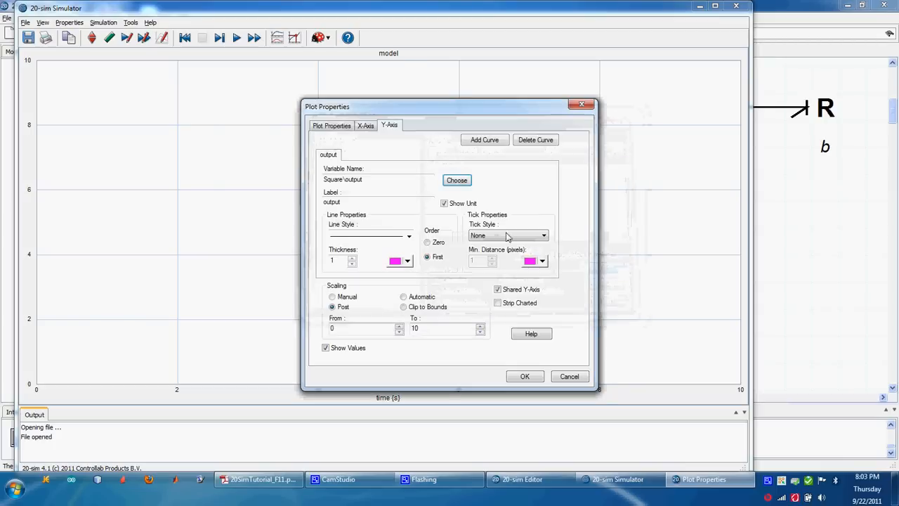
drag(342, 203, 320, 203)
text(Force)
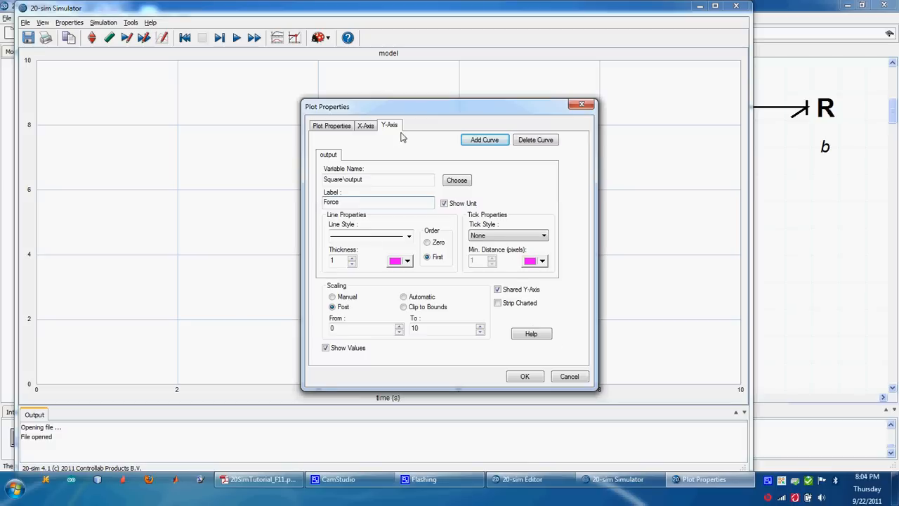
Add a second y-axis curve for the state variable of element m and label it "Velocity"
click(484, 140)
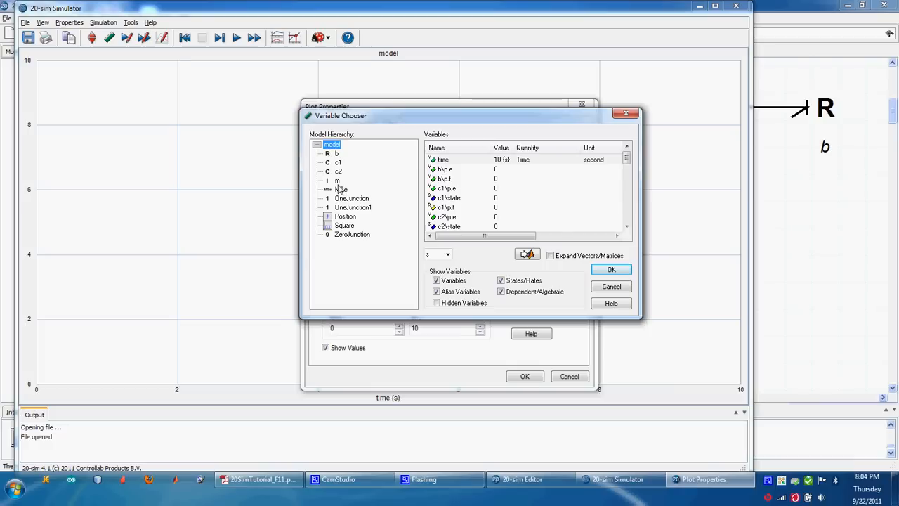
click(337, 182)
click(457, 170)
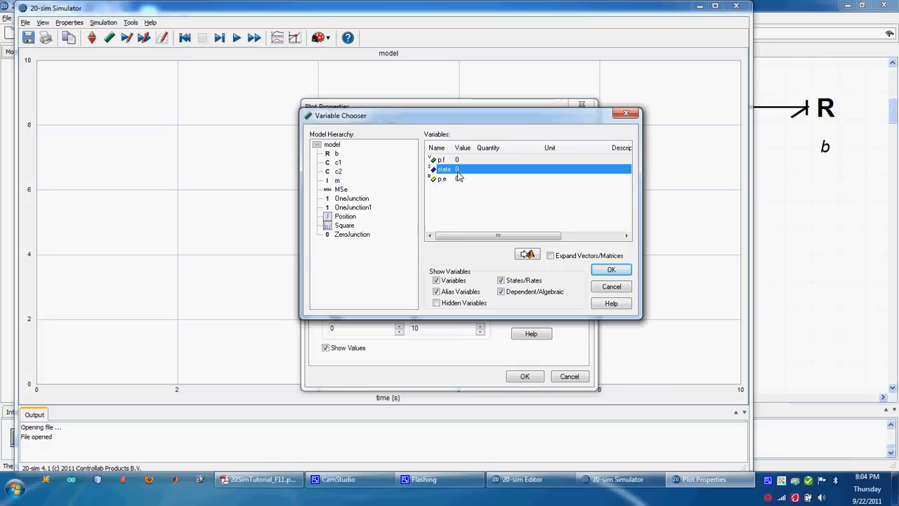
click(611, 271)
drag(372, 202, 239, 201)
text(Velocity)
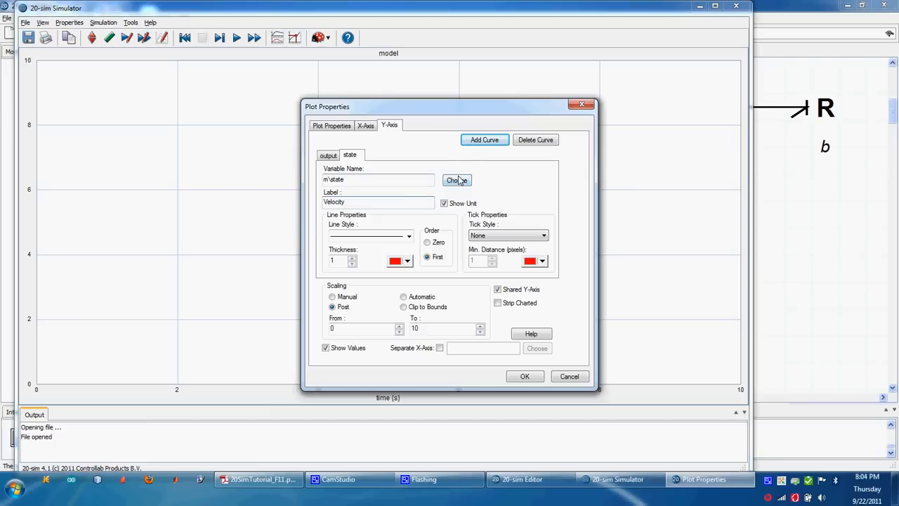
Add a third y-axis curve for the Position integrator's output, label it "Position", and accept the plot properties
click(485, 140)
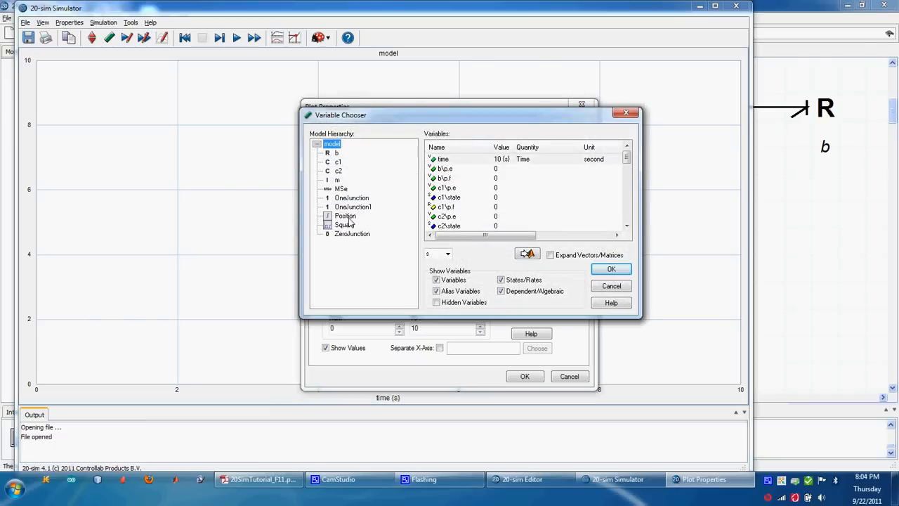
click(346, 216)
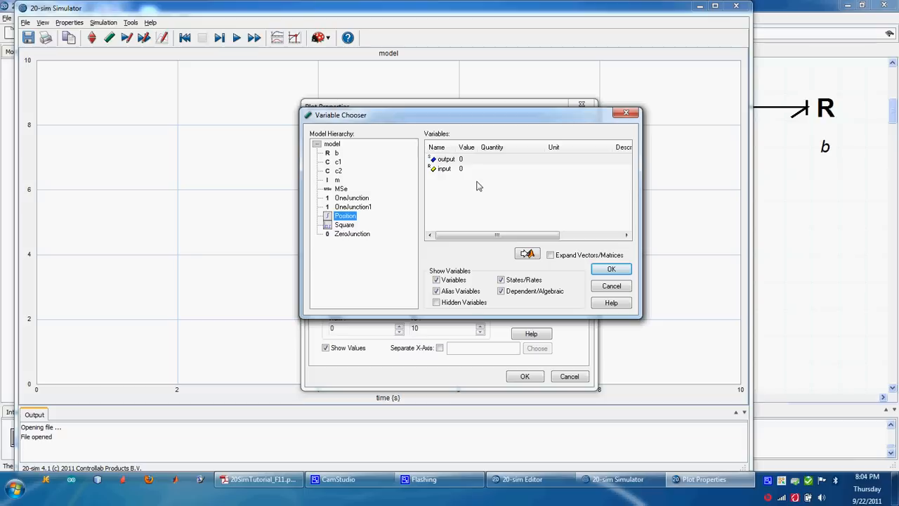
click(461, 160)
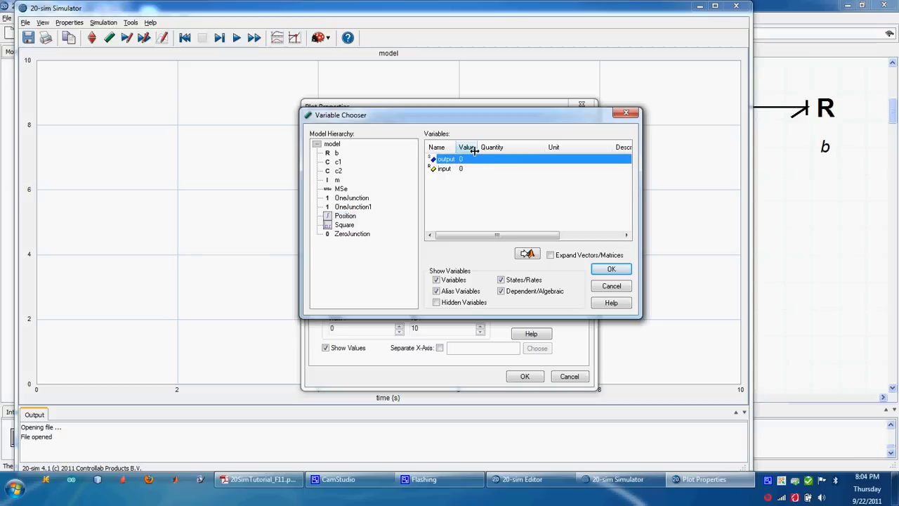
click(611, 273)
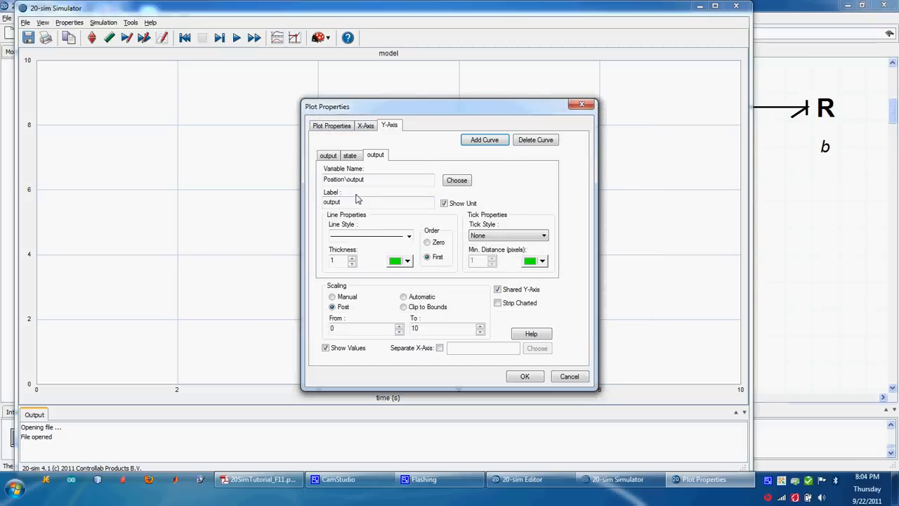
text(Position)
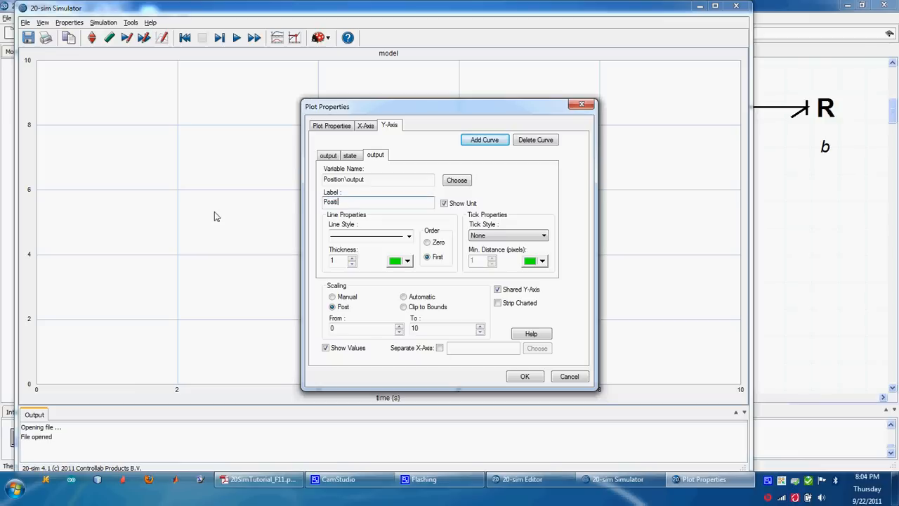
click(525, 376)
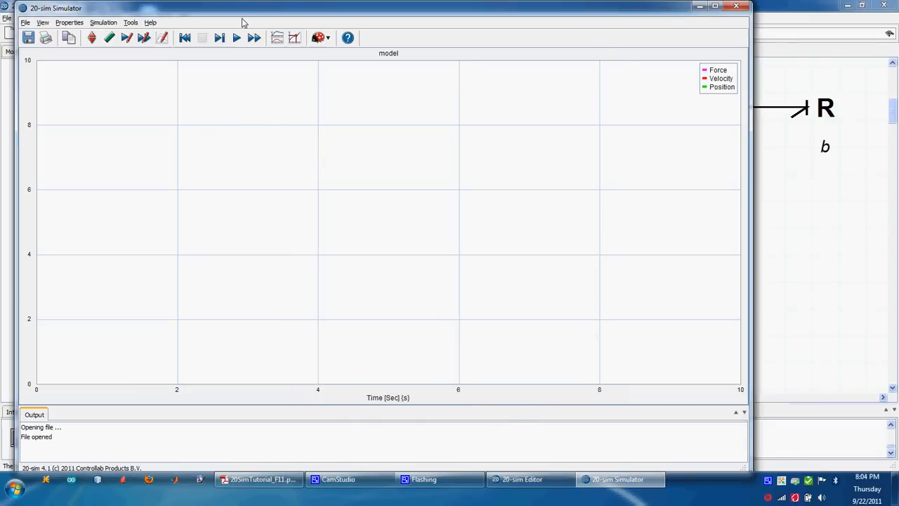
Run the simulation and display the Force, Velocity and Position curves in separate plots
click(239, 44)
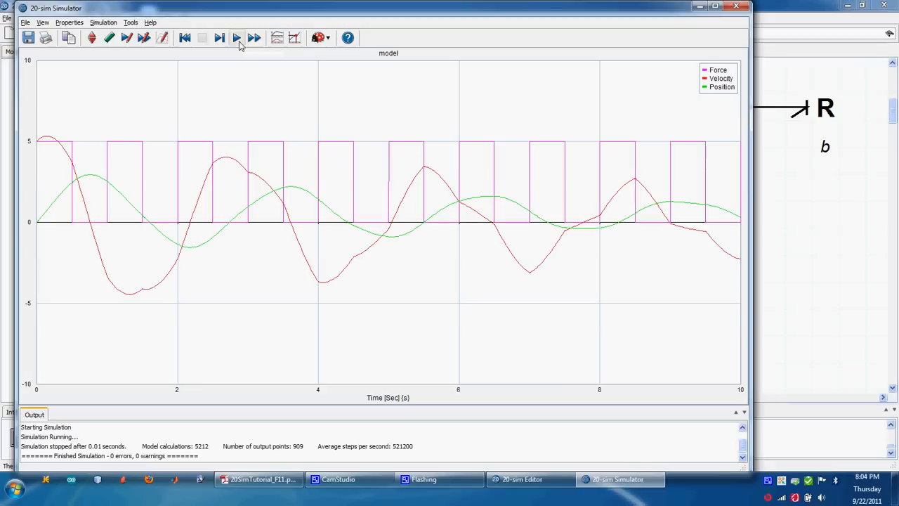
click(277, 39)
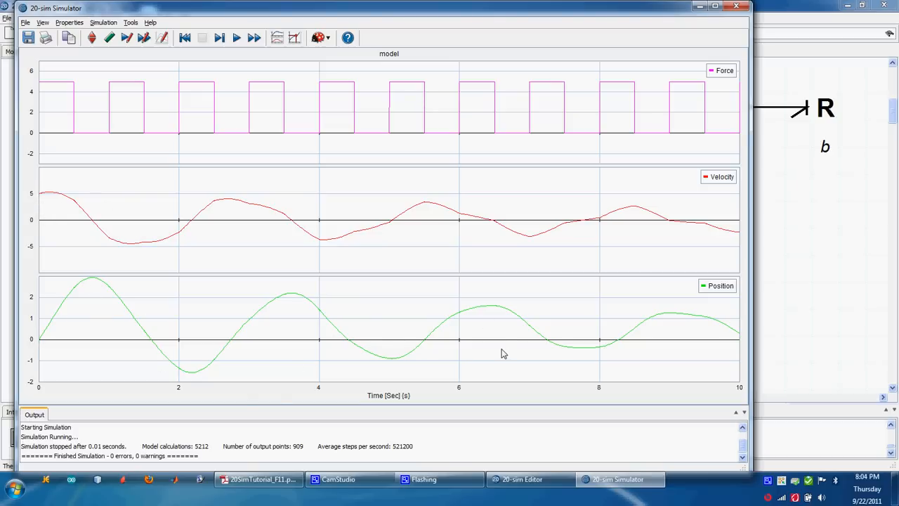
Set the simulation's finish time to 25 seconds and rerun it
click(76, 25)
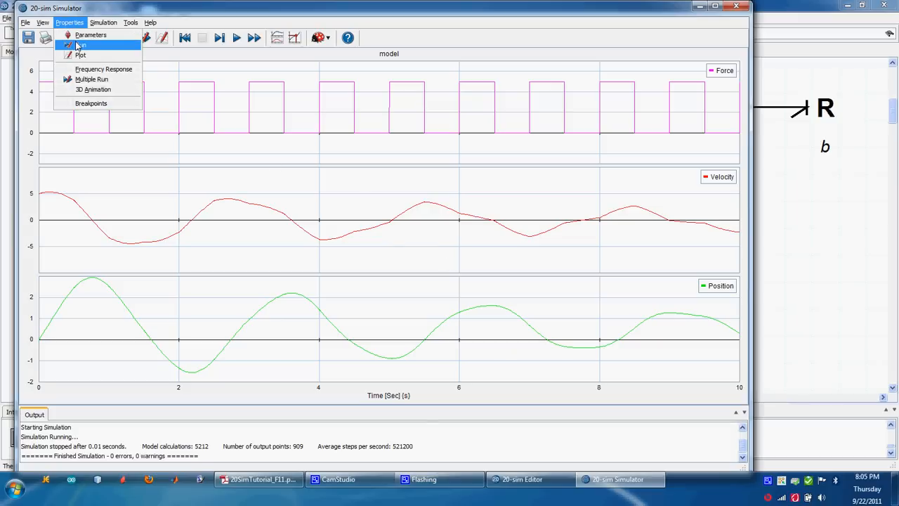
click(79, 46)
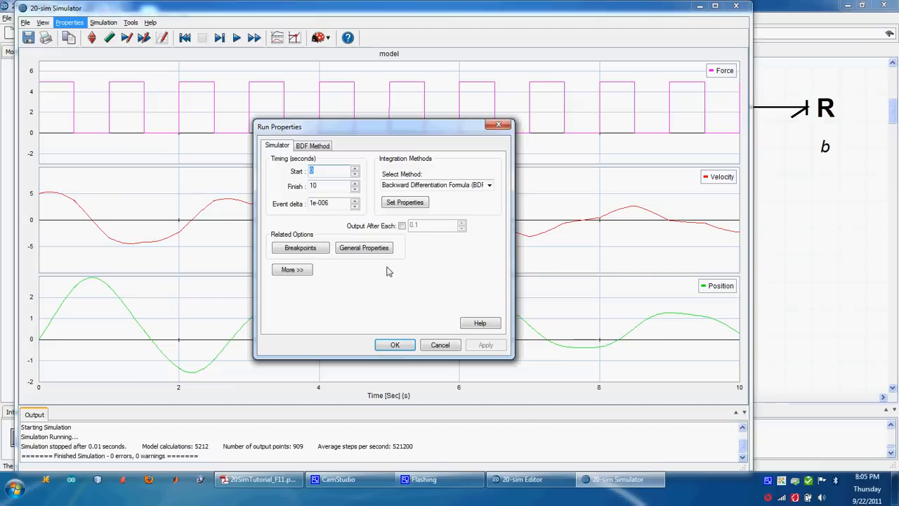
double_click(297, 186)
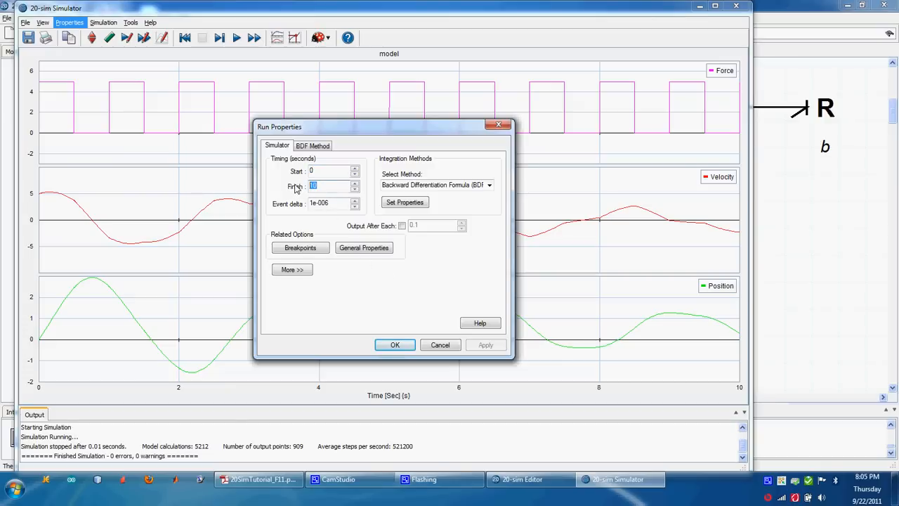
click(395, 345)
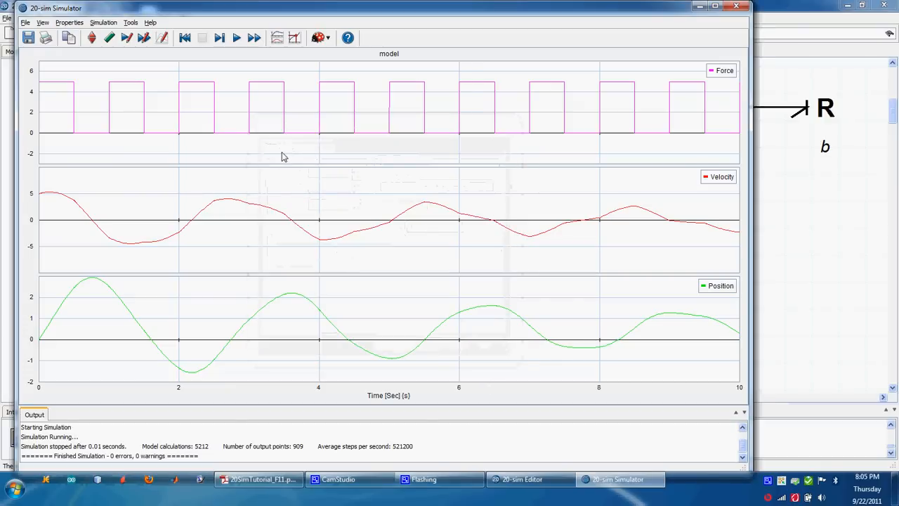
click(237, 38)
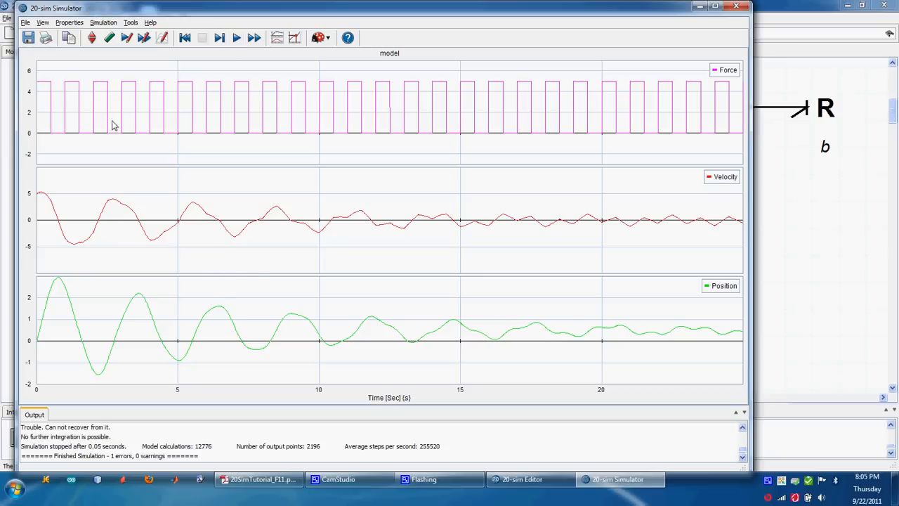
Switch the run's integration method to Euler and rerun the simulation
click(67, 24)
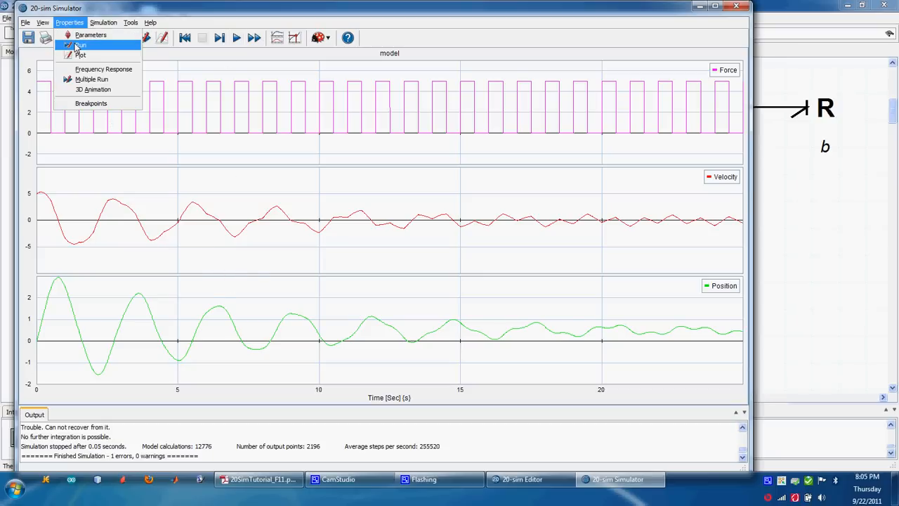
click(79, 45)
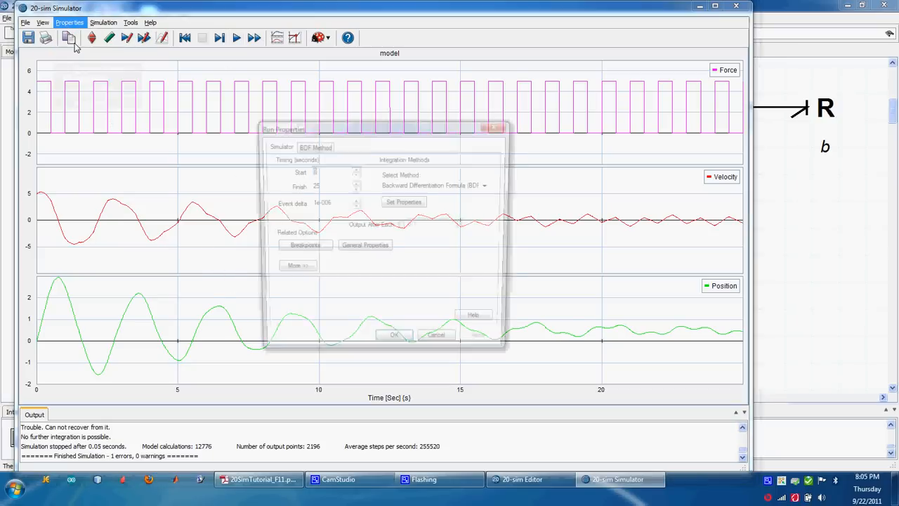
click(493, 185)
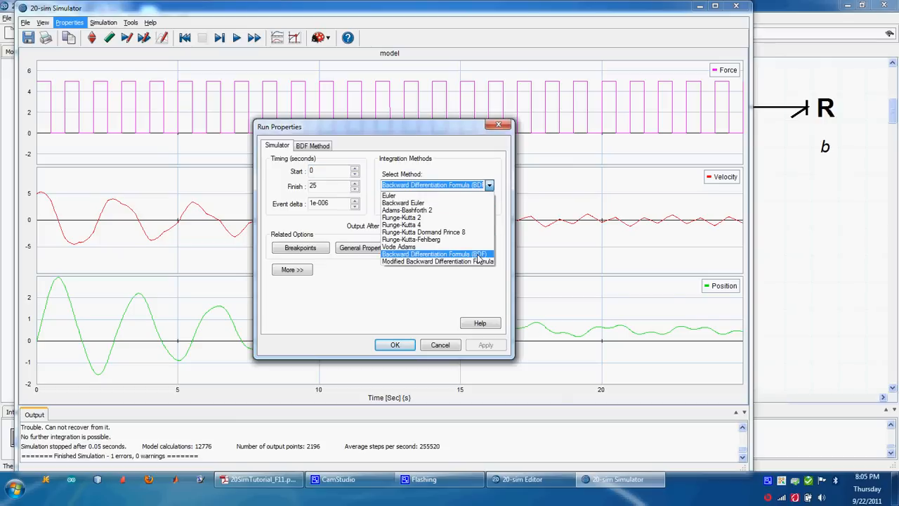
click(437, 196)
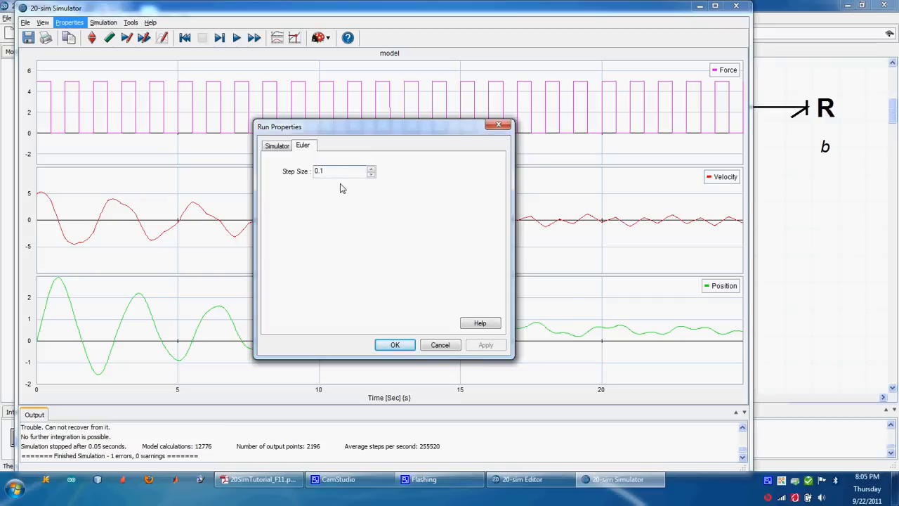
click(395, 344)
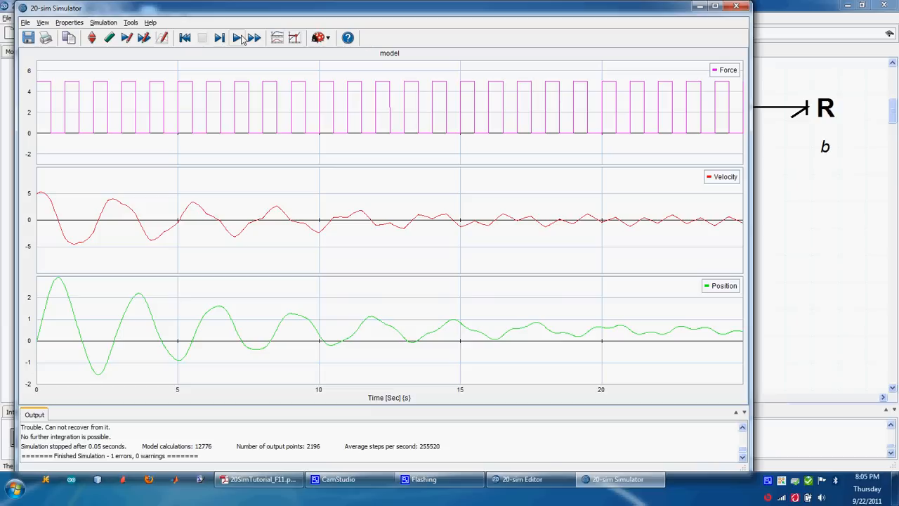
click(239, 39)
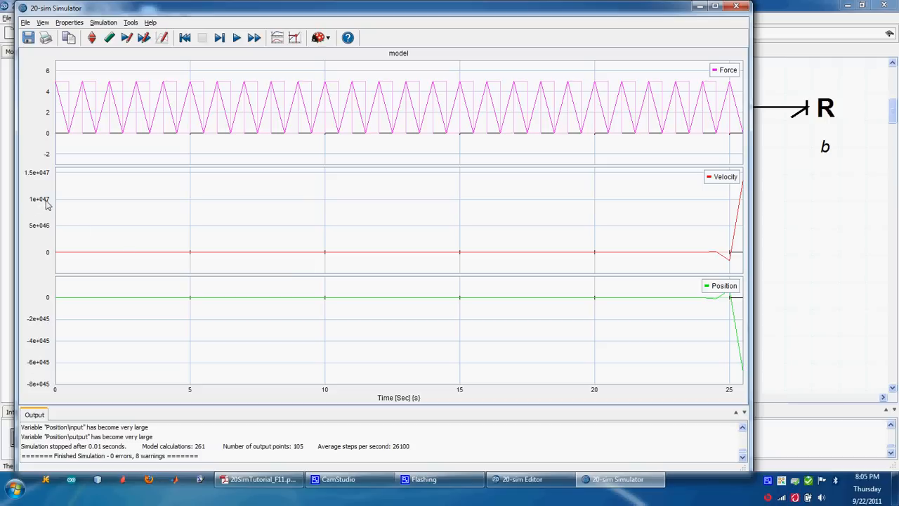
Clear the simulation results, restore the Backward Differentiation Formula (BDF) integration method, and rerun the simulation
click(185, 38)
click(69, 21)
click(81, 45)
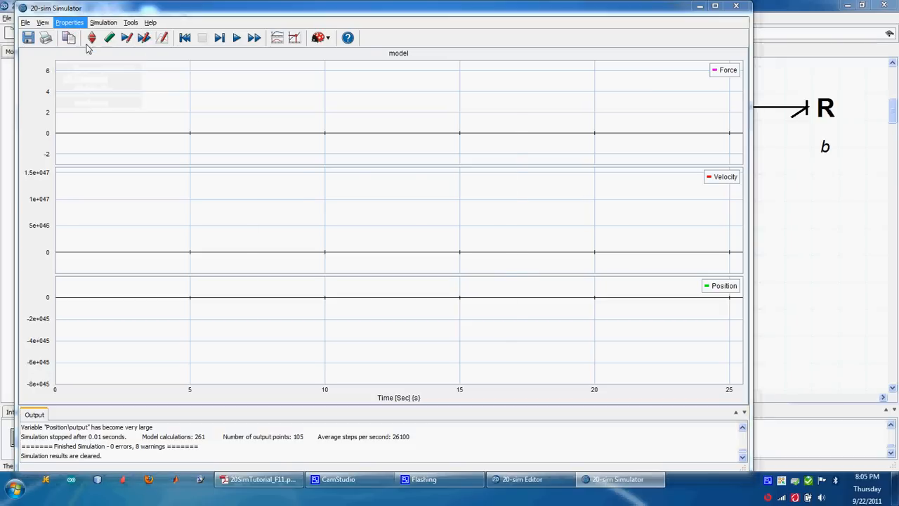
click(489, 185)
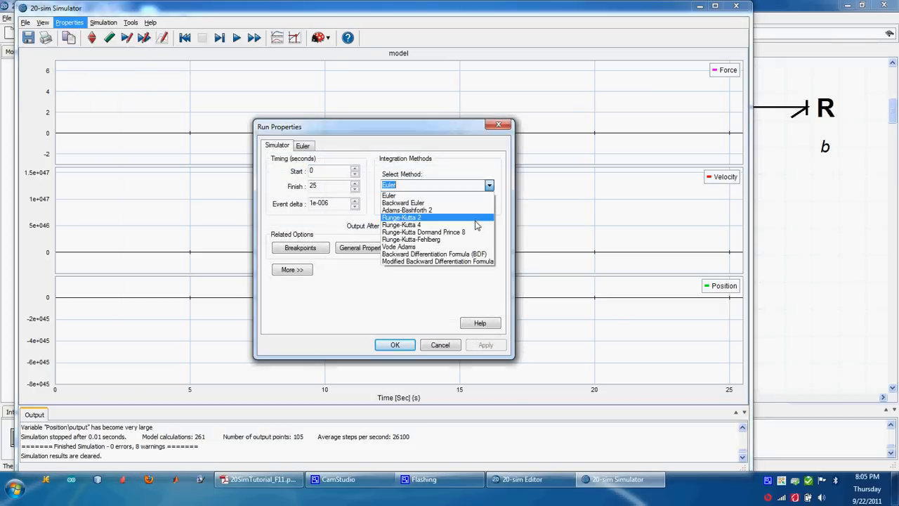
click(436, 255)
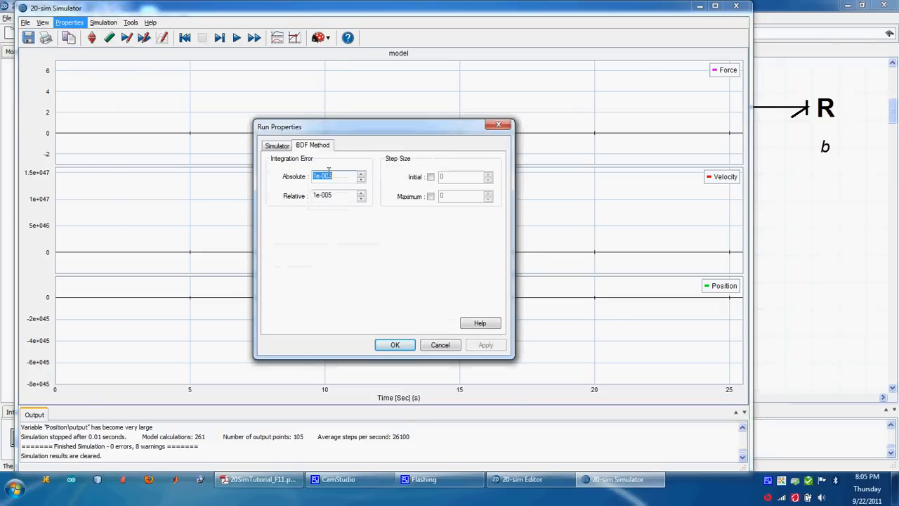
click(277, 145)
click(399, 345)
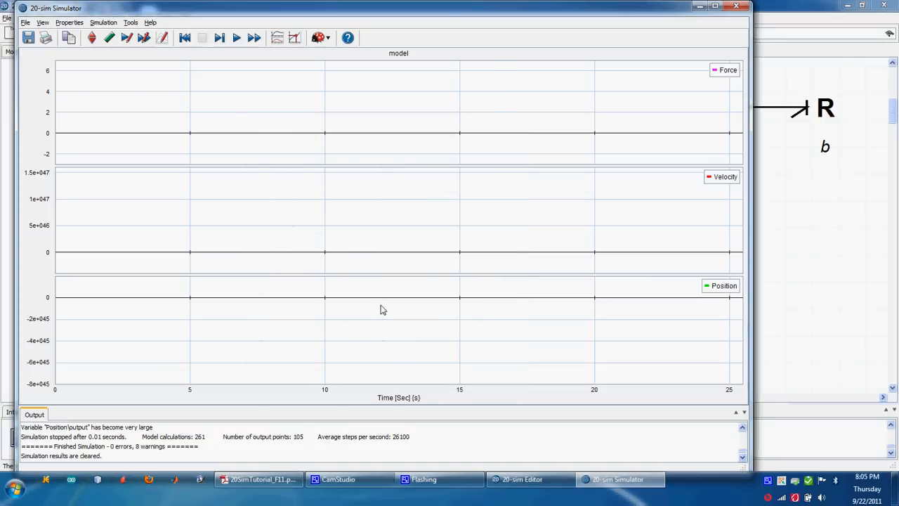
click(237, 37)
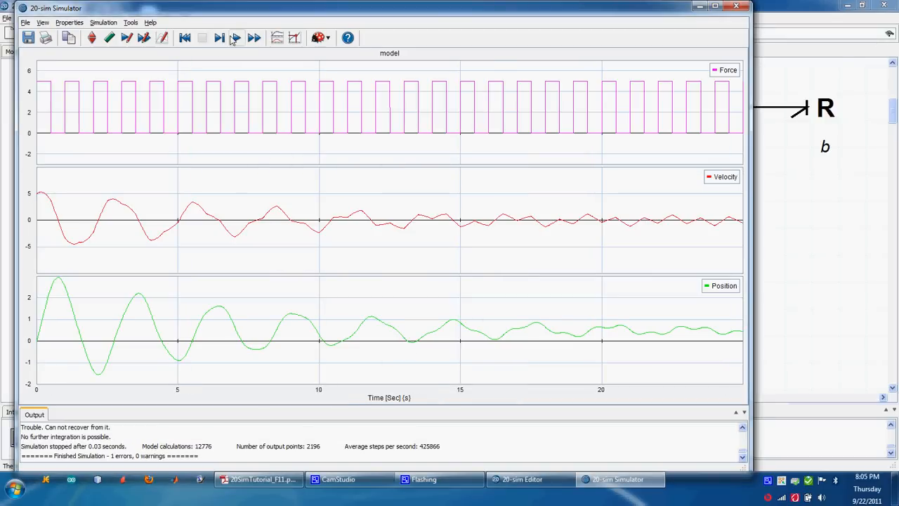
Set parameter c of element c1 to 10, apply it, and rerun the simulation
click(91, 37)
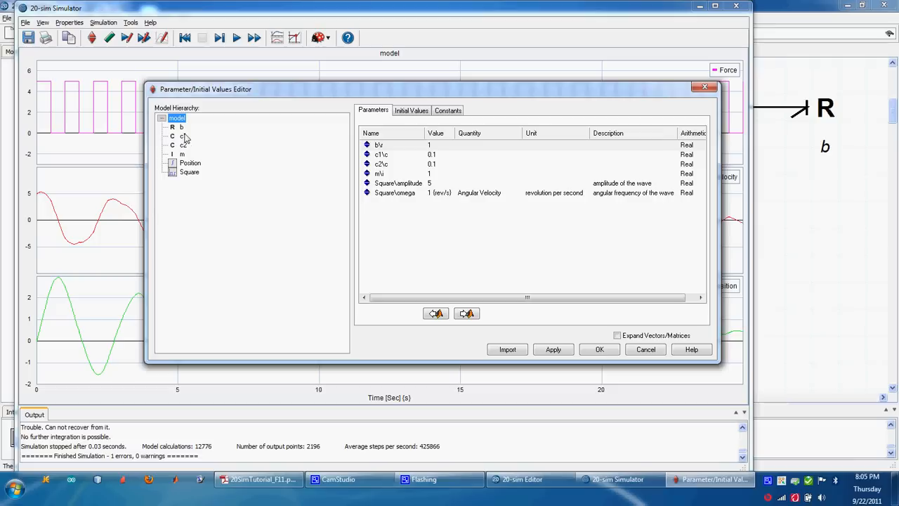
click(183, 136)
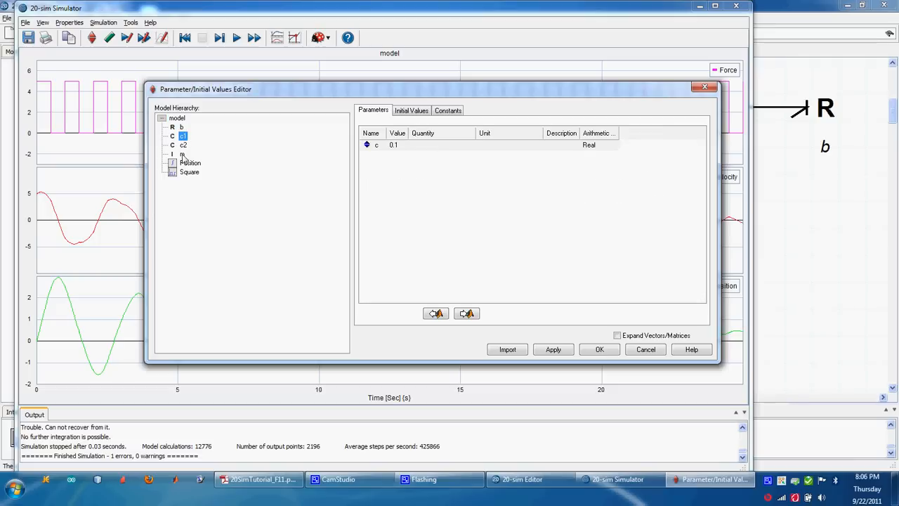
double_click(396, 146)
text(10)
click(553, 349)
click(598, 349)
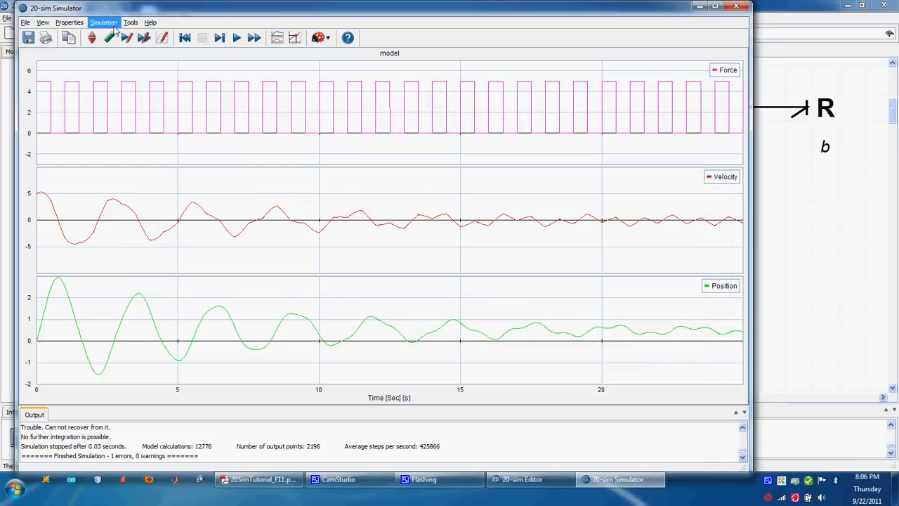
click(237, 39)
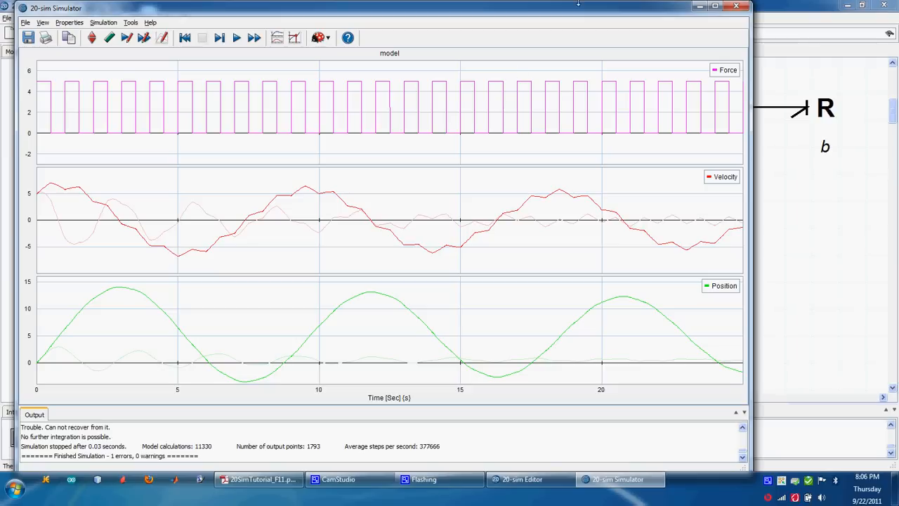
Return to the model editor and delete the Square generator, the MSe source and the Position integrator
click(700, 7)
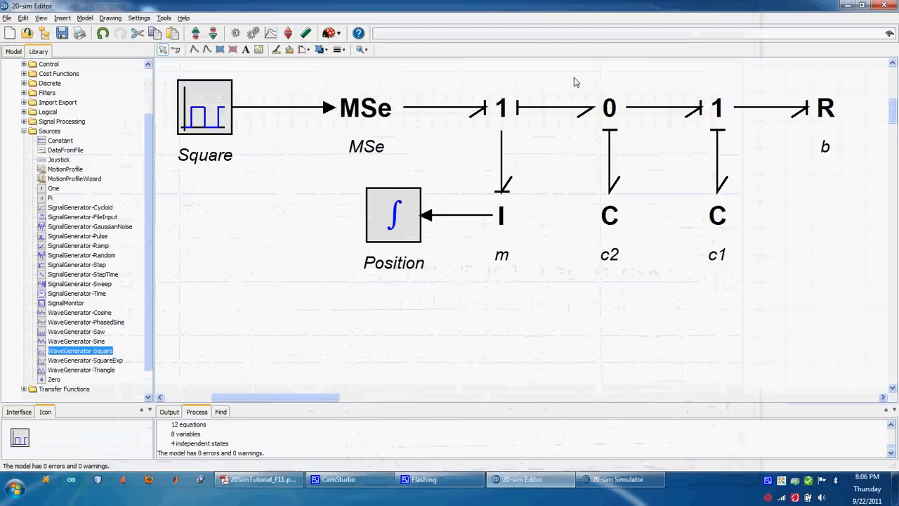
scroll(210, 144, up, 2)
drag(167, 140, 451, 380)
key(Delete)
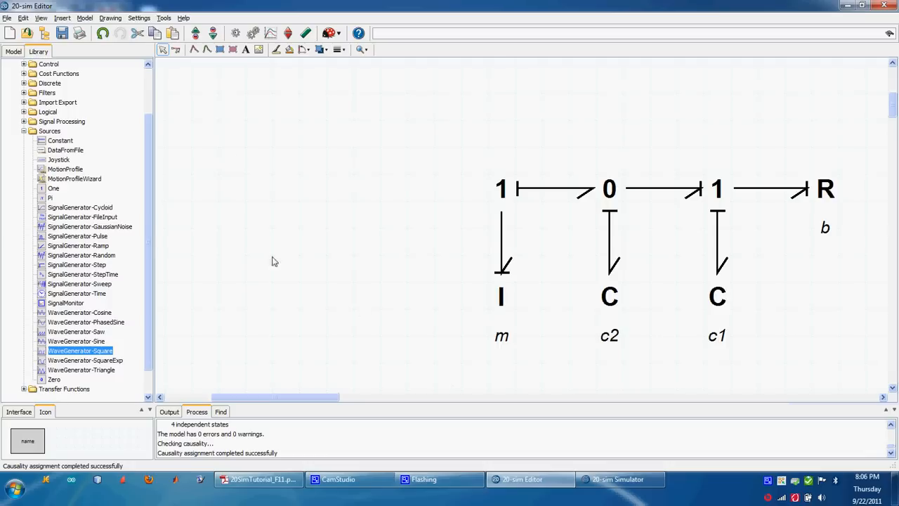
Add an Se element from the Bond Graph library beside the first 1-junction and rename it "F"
scroll(110, 125, up, 2)
click(15, 93)
click(15, 73)
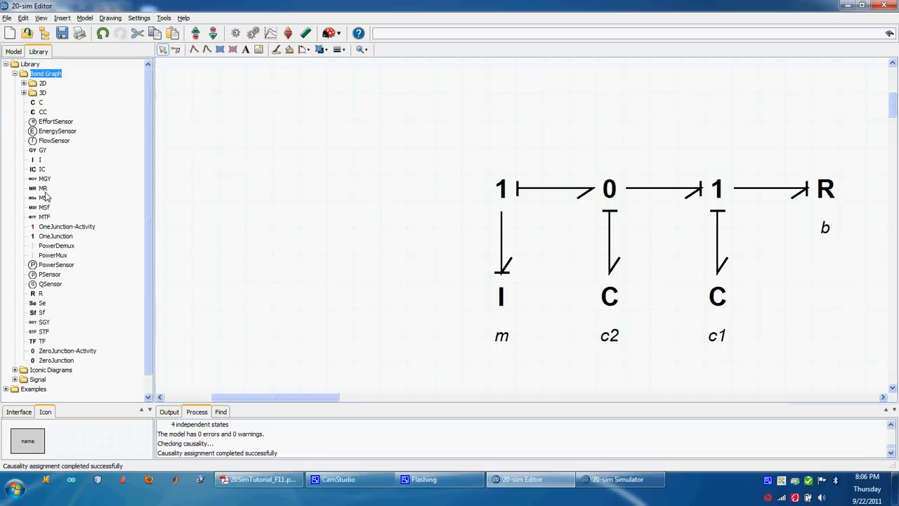
drag(40, 307, 395, 195)
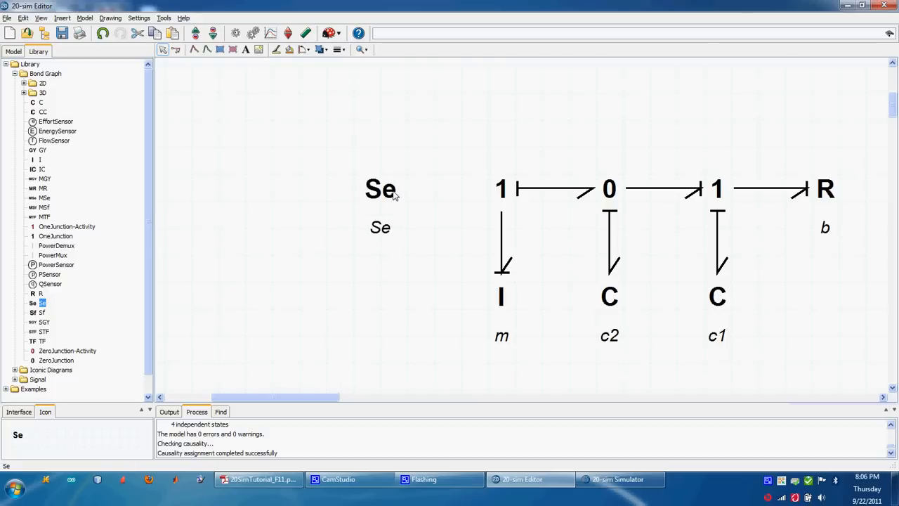
right_click(396, 192)
click(430, 192)
double_click(423, 108)
text(F)
click(452, 395)
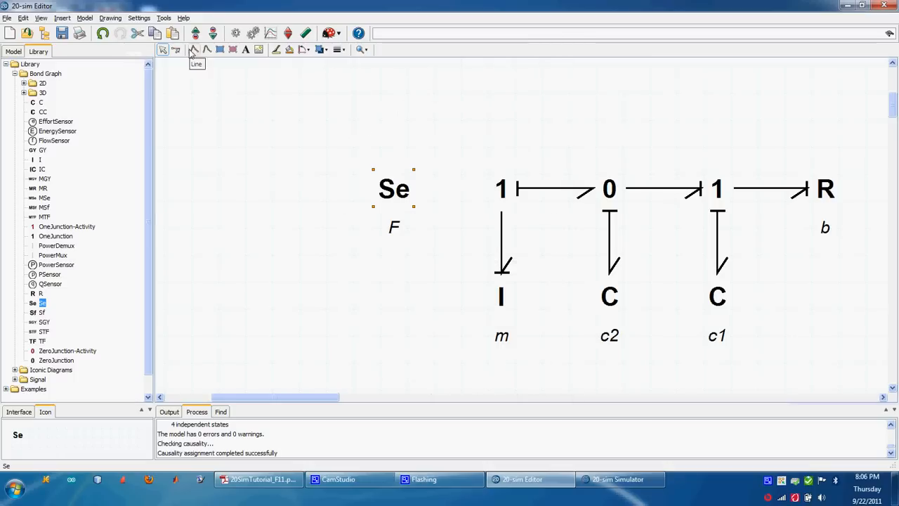
Connect the Se source F to the adjacent 1-junction with a bond and check the complete model
click(177, 50)
click(393, 188)
click(501, 190)
click(256, 35)
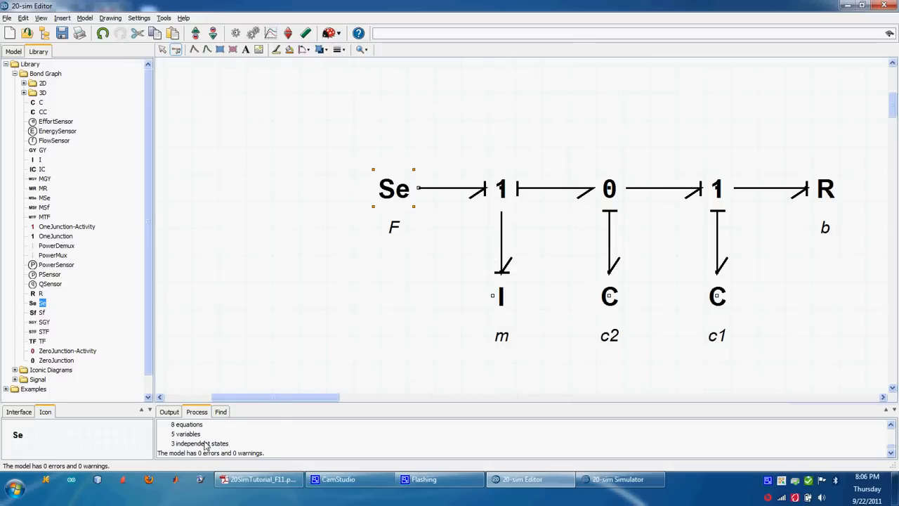
Show the equations of the complete model, review the static, dynamic, system and removed equations, and close the listing
click(85, 17)
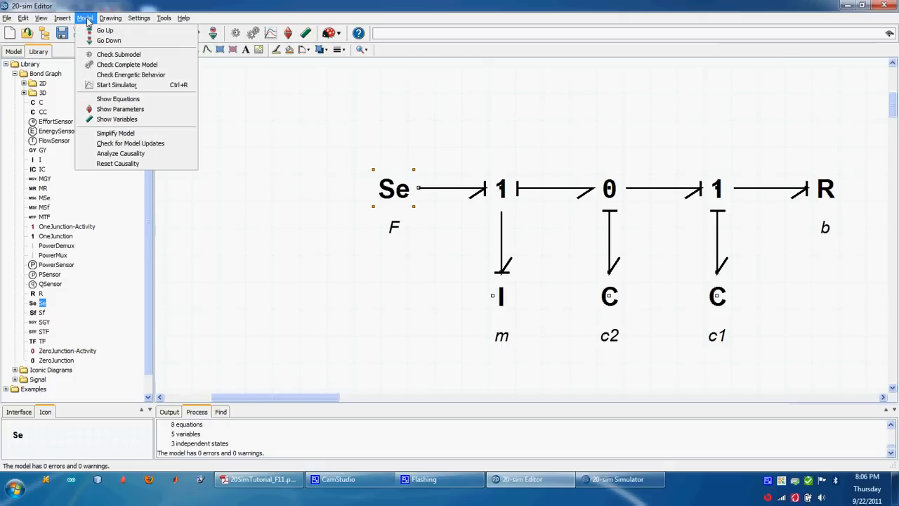
click(118, 101)
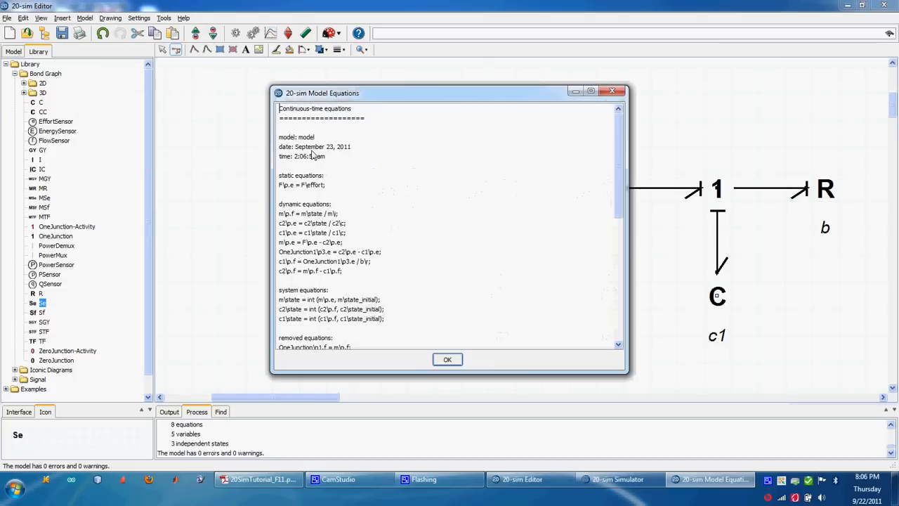
drag(469, 97, 272, 66)
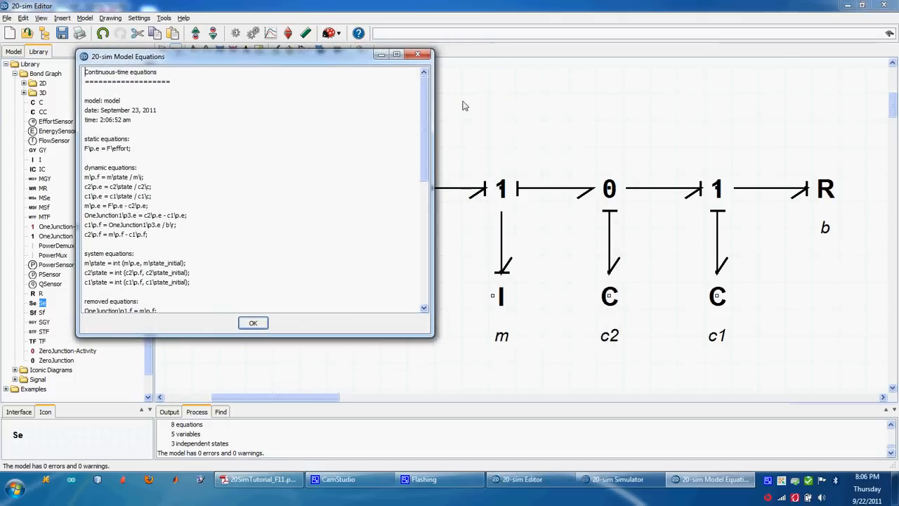
mouse_move(425, 112)
mouse_down()
mouse_move(426, 158)
mouse_move(425, 129)
mouse_up()
drag(116, 116, 160, 175)
click(145, 170)
drag(426, 118, 426, 198)
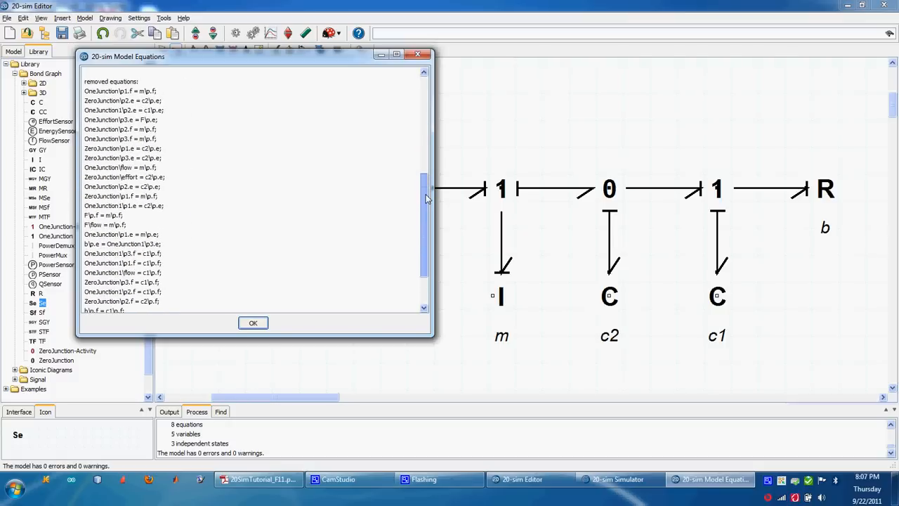
drag(426, 236, 424, 169)
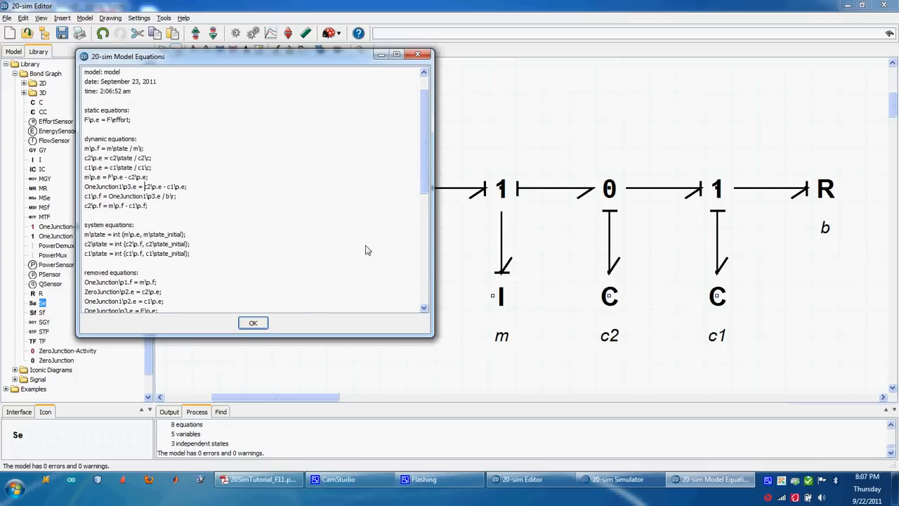
click(254, 323)
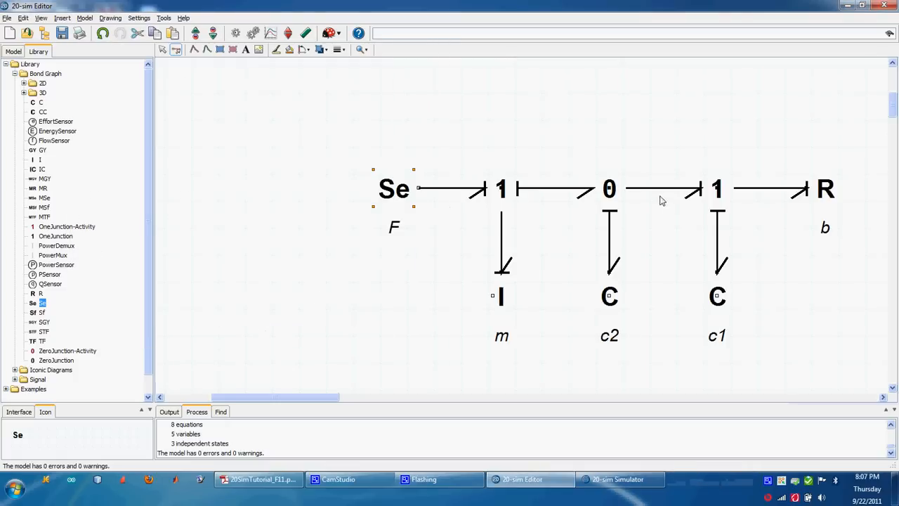
drag(332, 398, 351, 398)
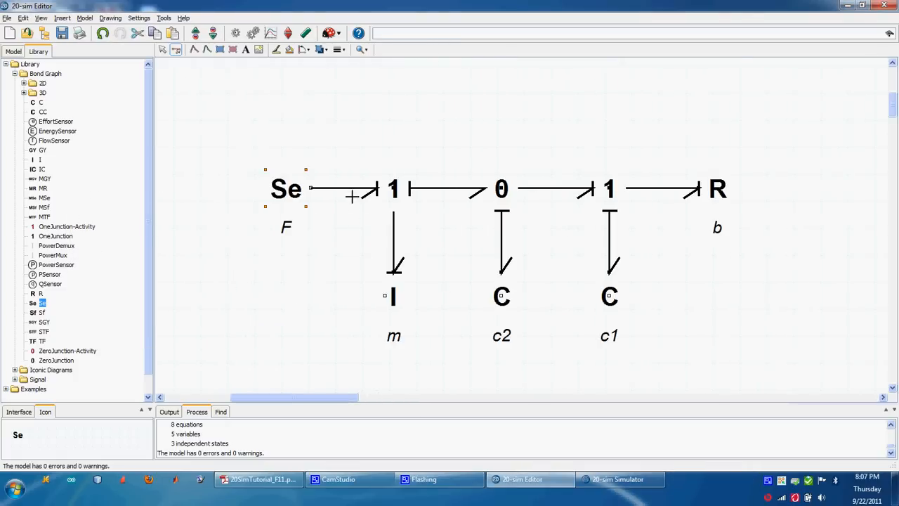